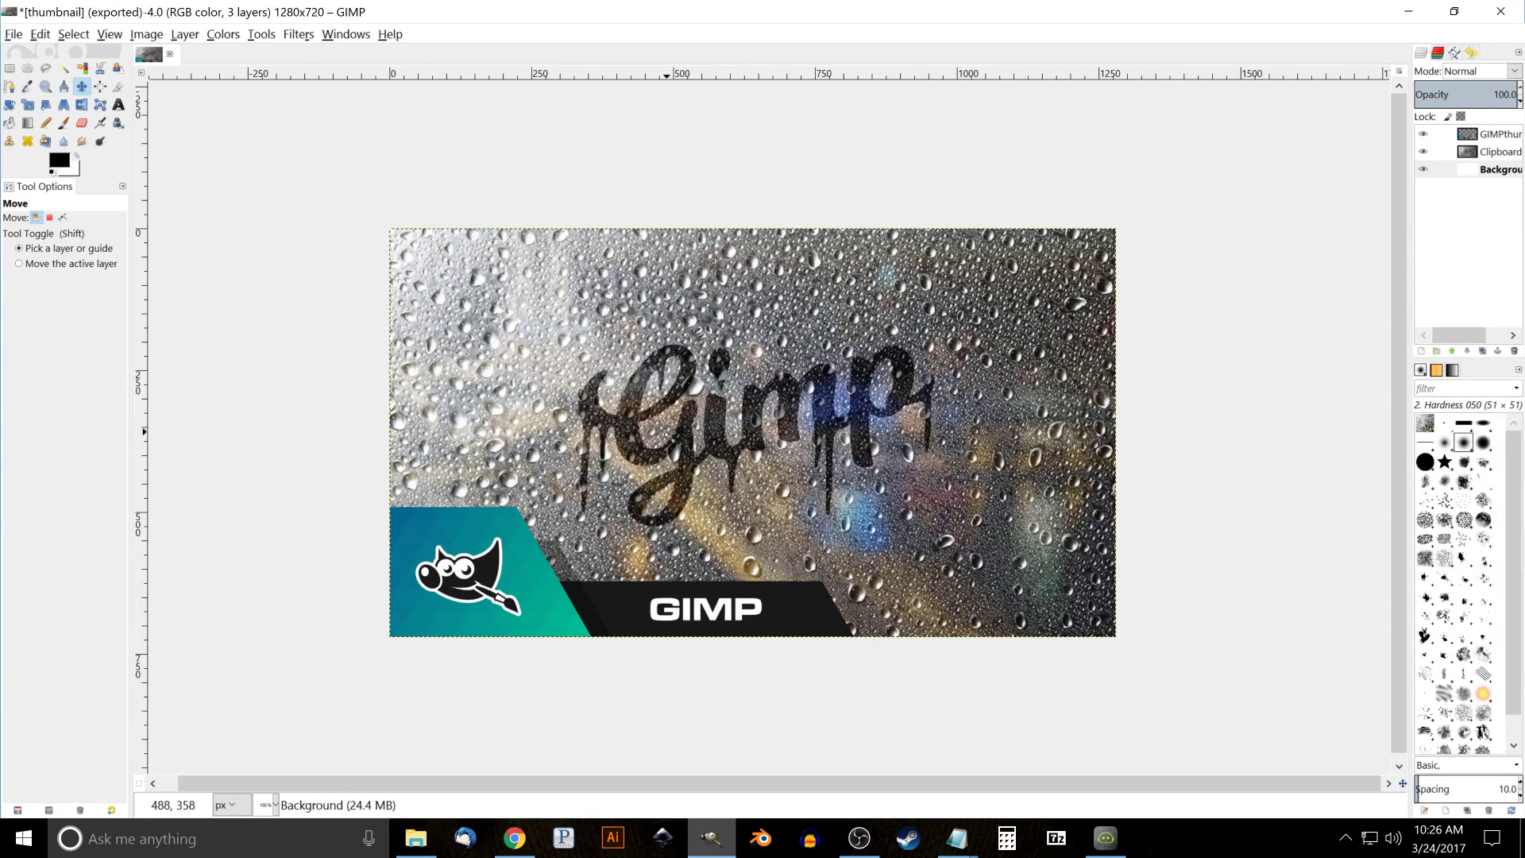
Step: Open the waterdrops on gray background photo from File Explorer in GIMP
click(417, 837)
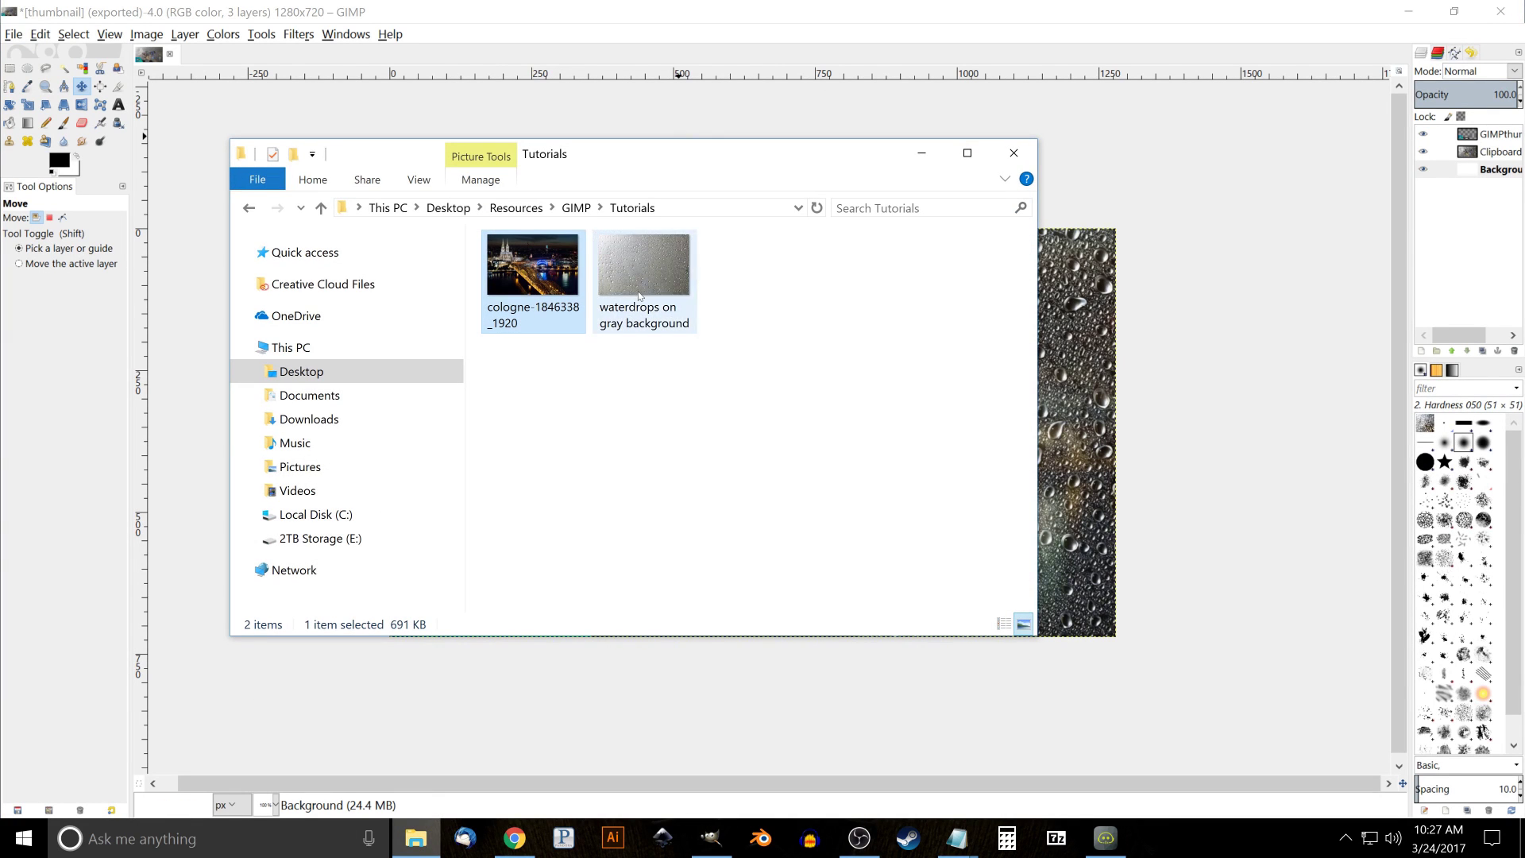
right_click(653, 257)
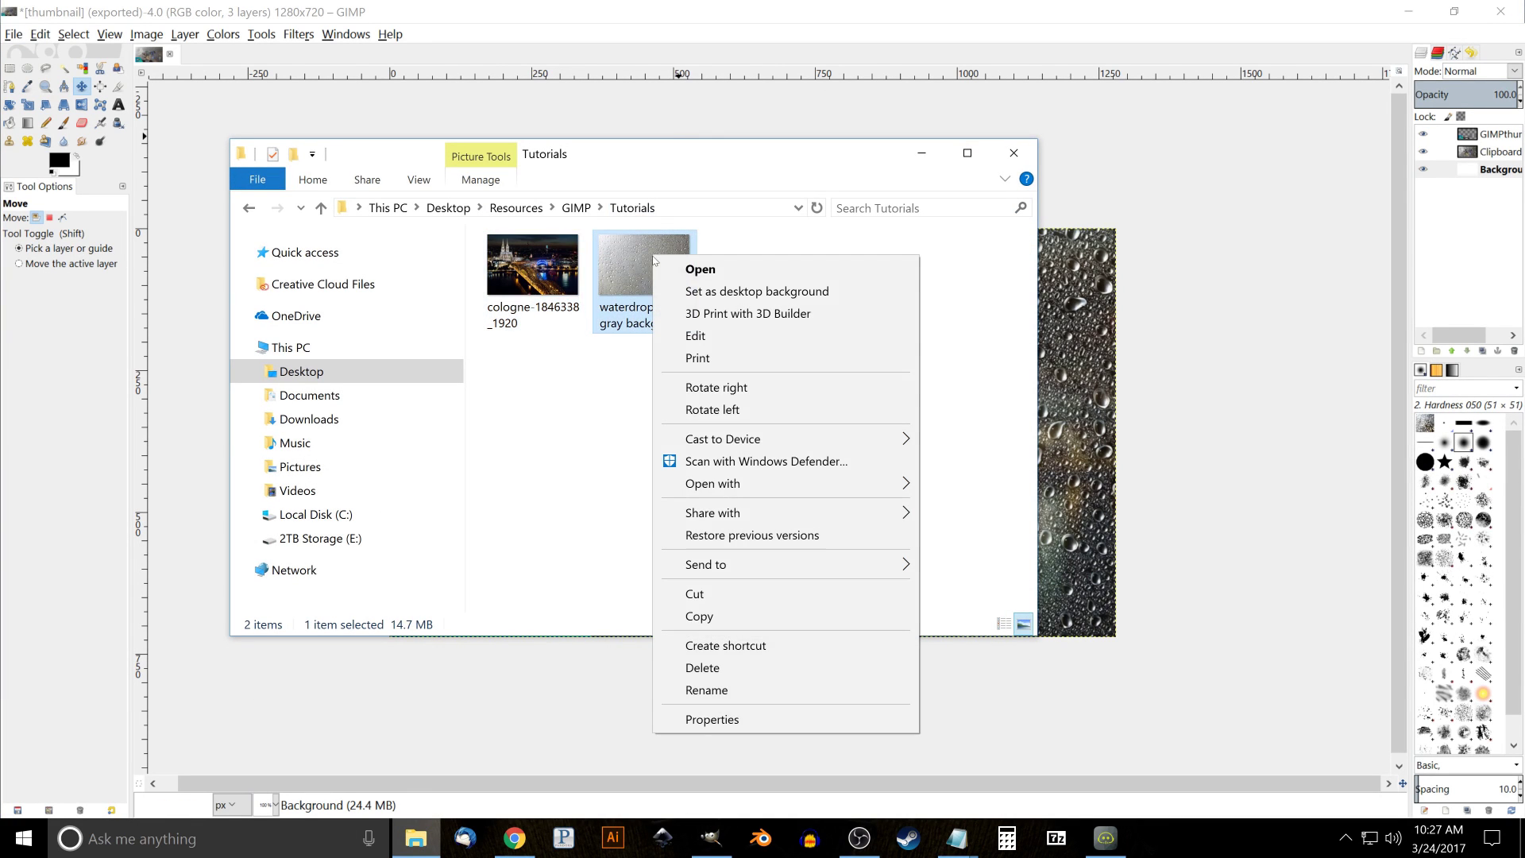
mouse_move(811, 478)
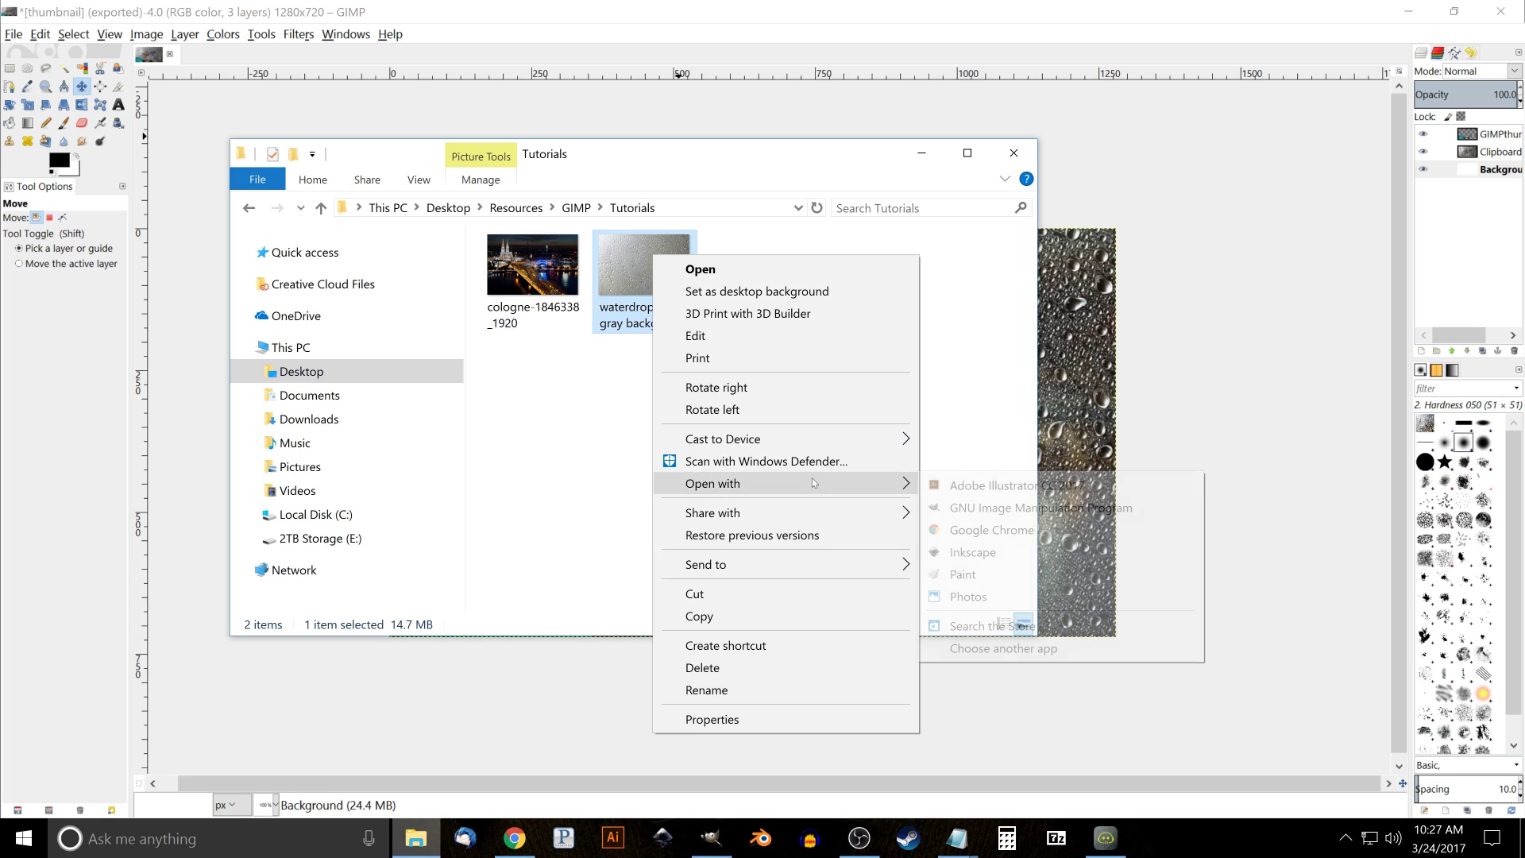
click(987, 504)
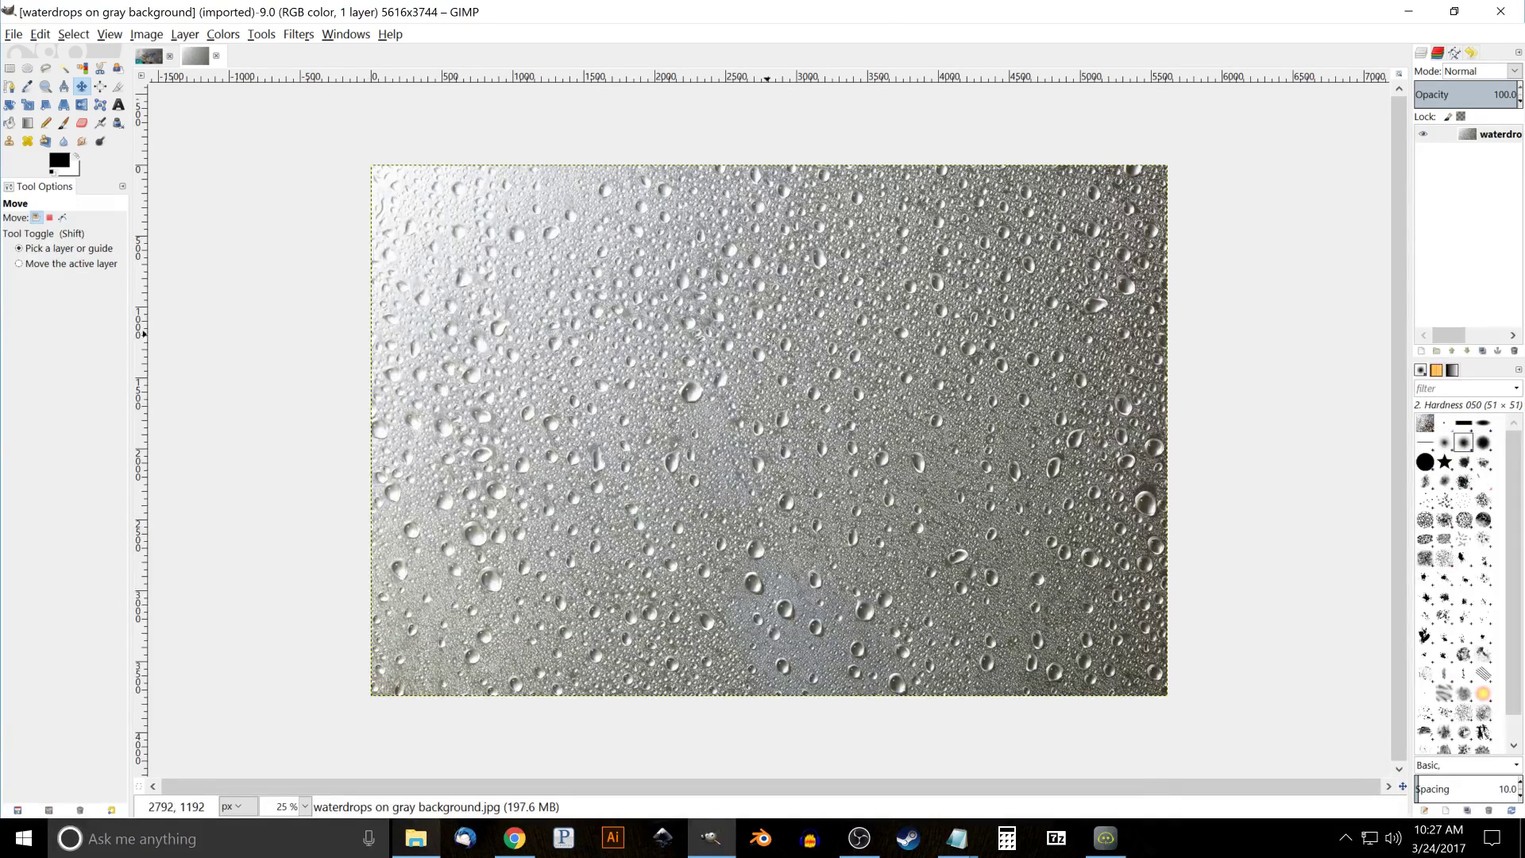
Step: Scale the waterdrops image from 5616 × 3744 to 1920 × 1280 pixels, then zoom in
click(148, 35)
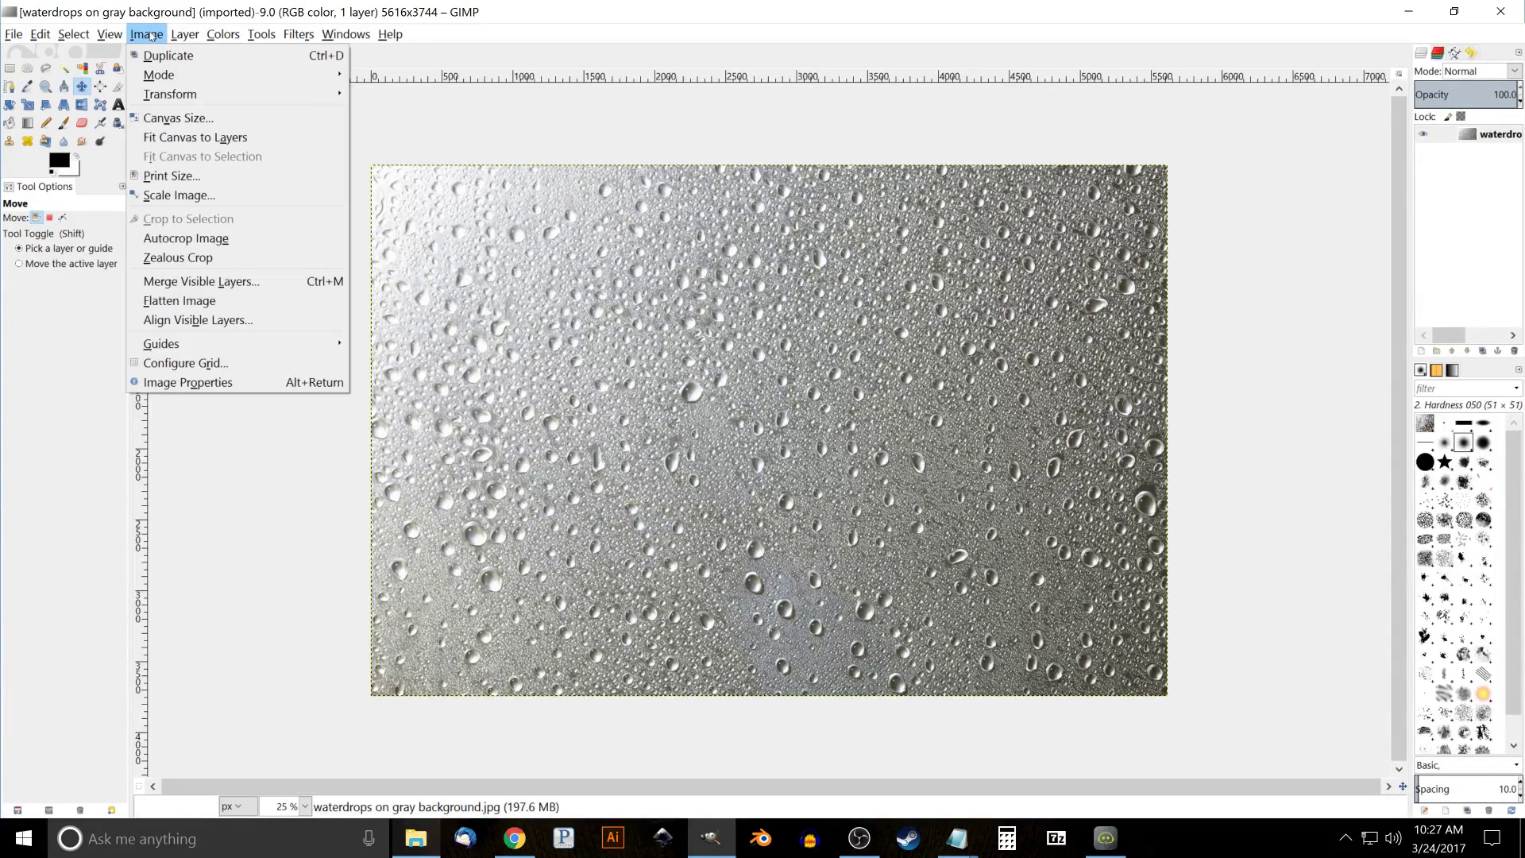
click(179, 195)
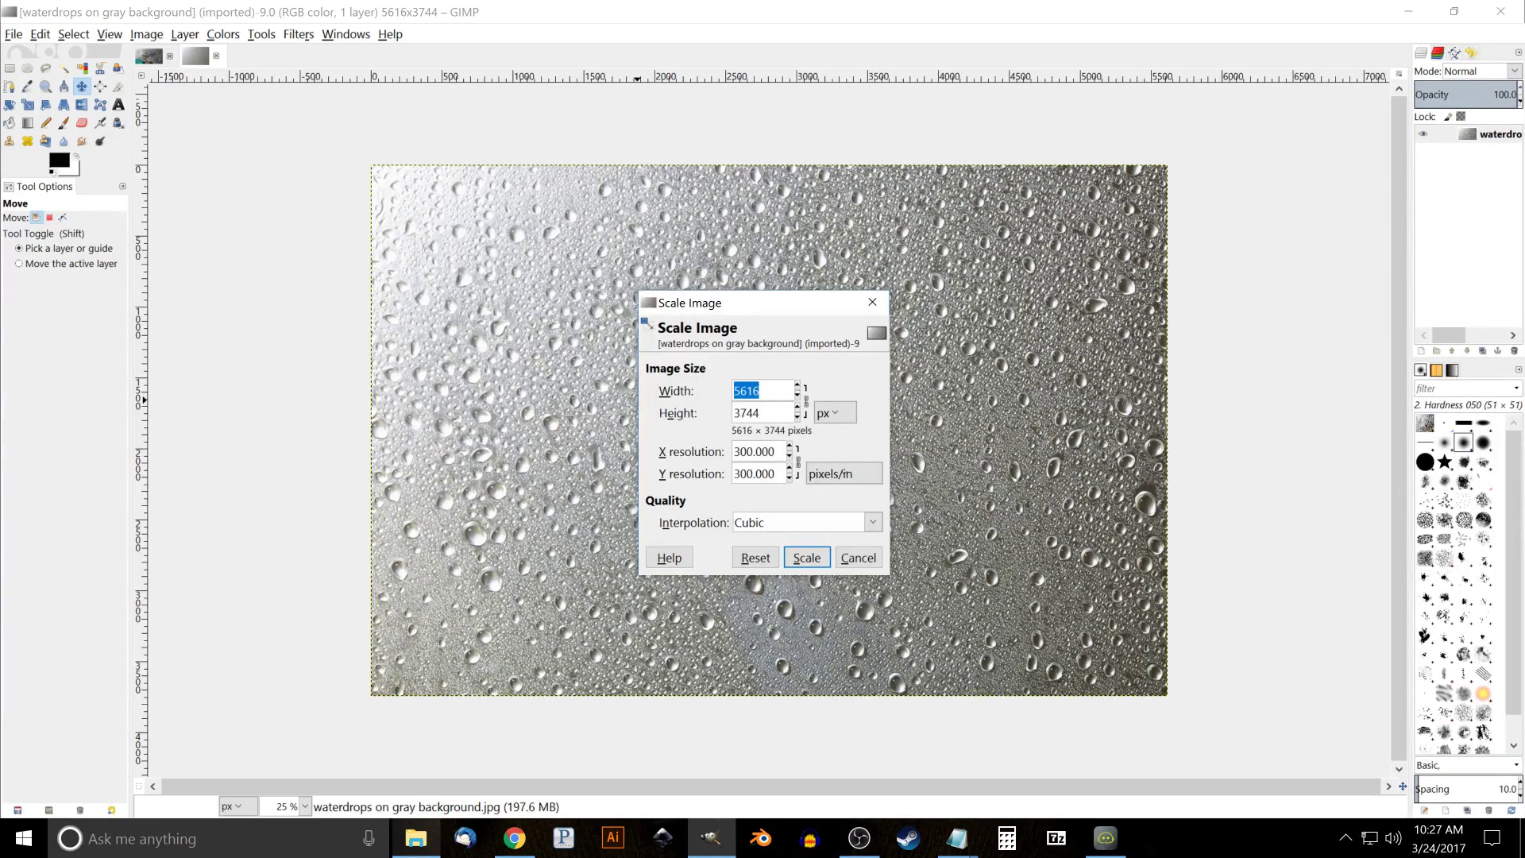
click(759, 390)
drag(758, 390, 730, 391)
text(1920)
key(Tab)
click(806, 558)
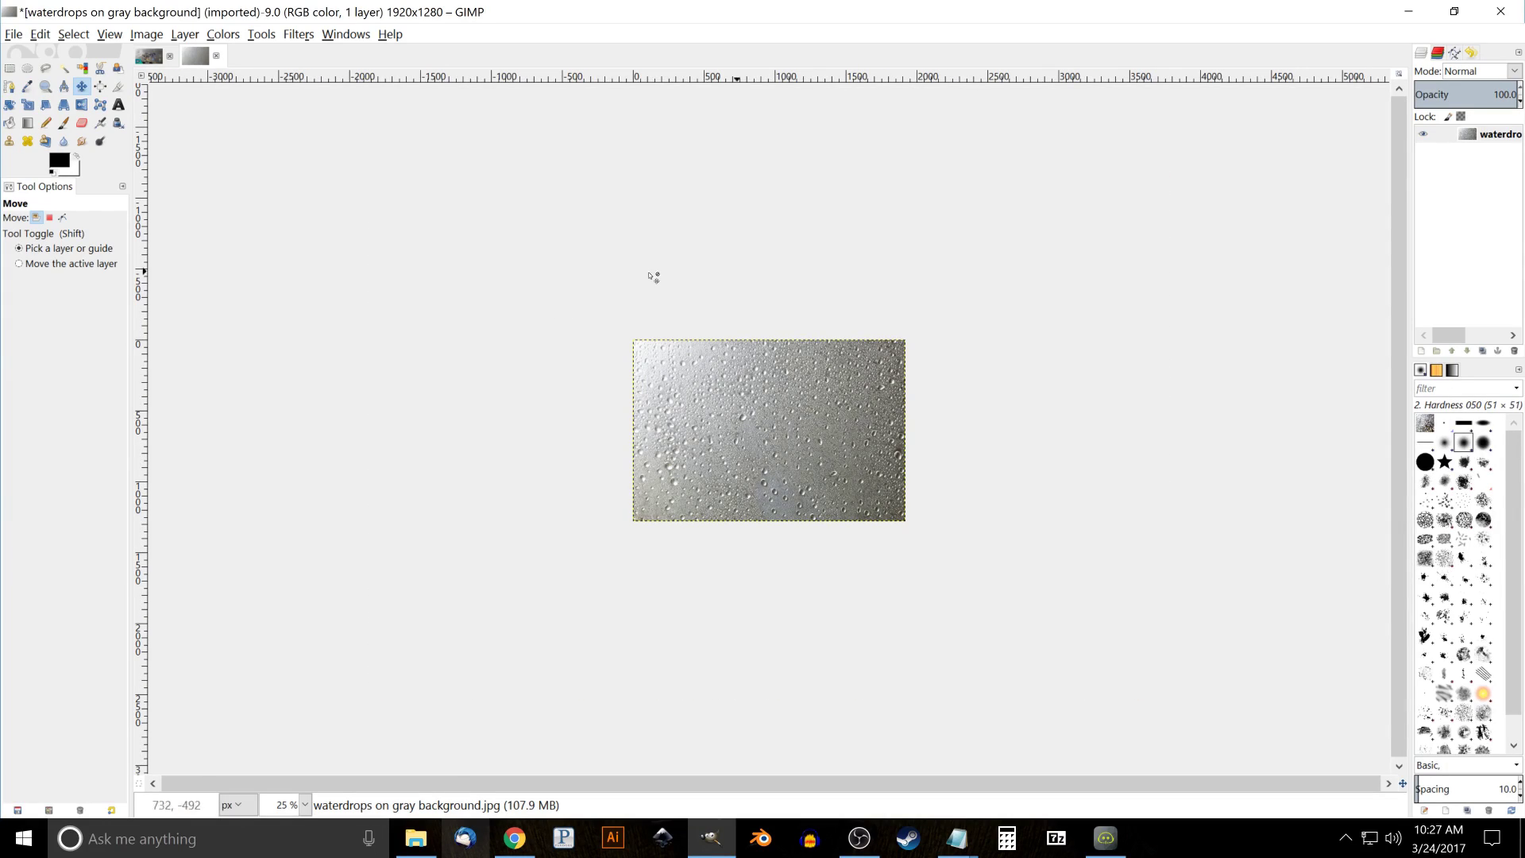
ctrl+scroll(824, 454, up, 3)
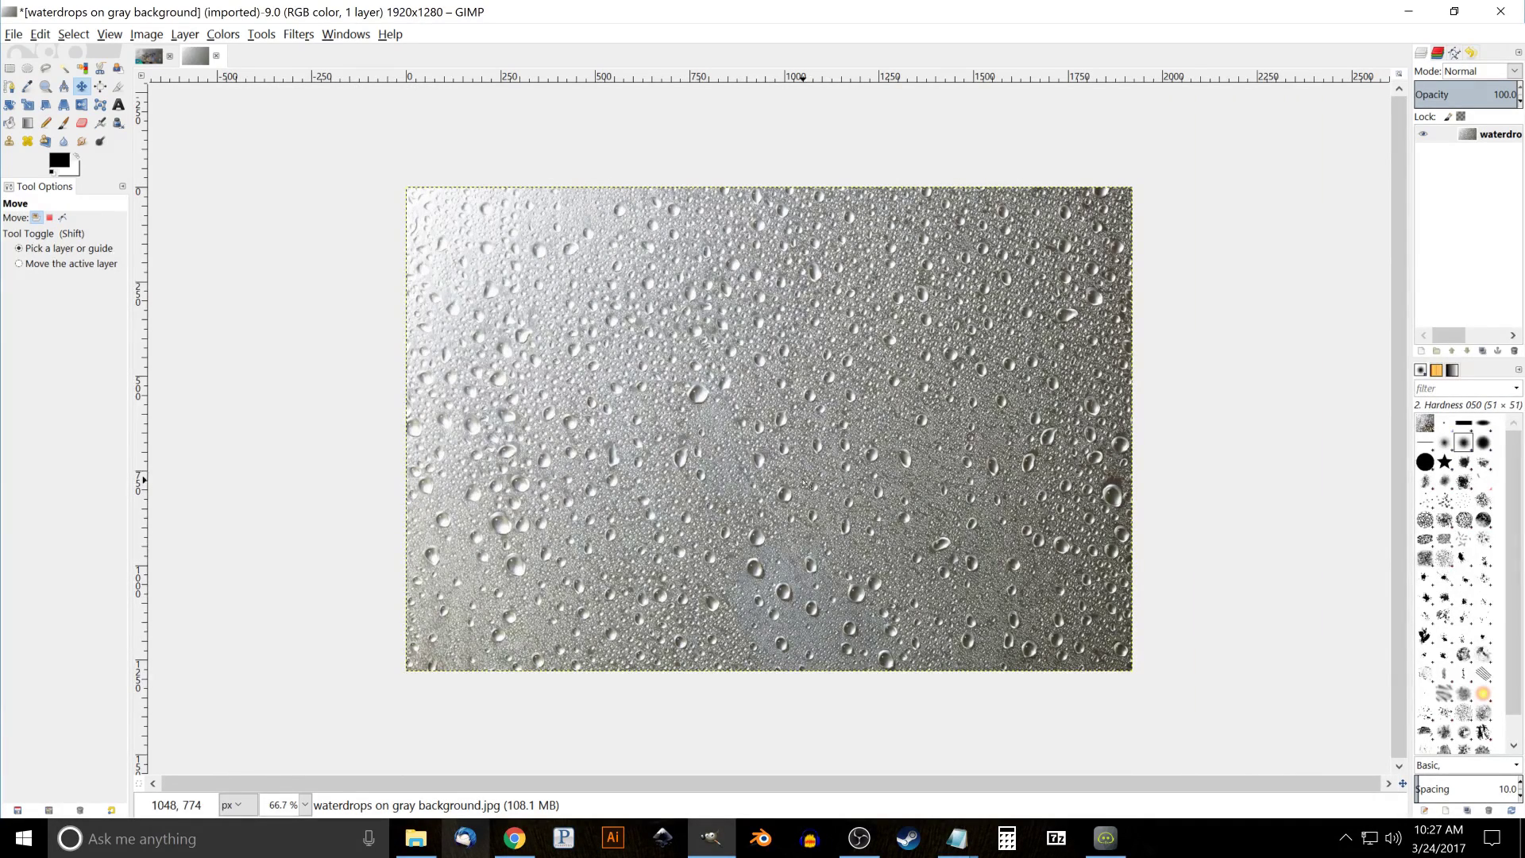
Step: Drag the cologne-1846338_1920 night photo from Explorer onto the canvas as a new layer
click(416, 838)
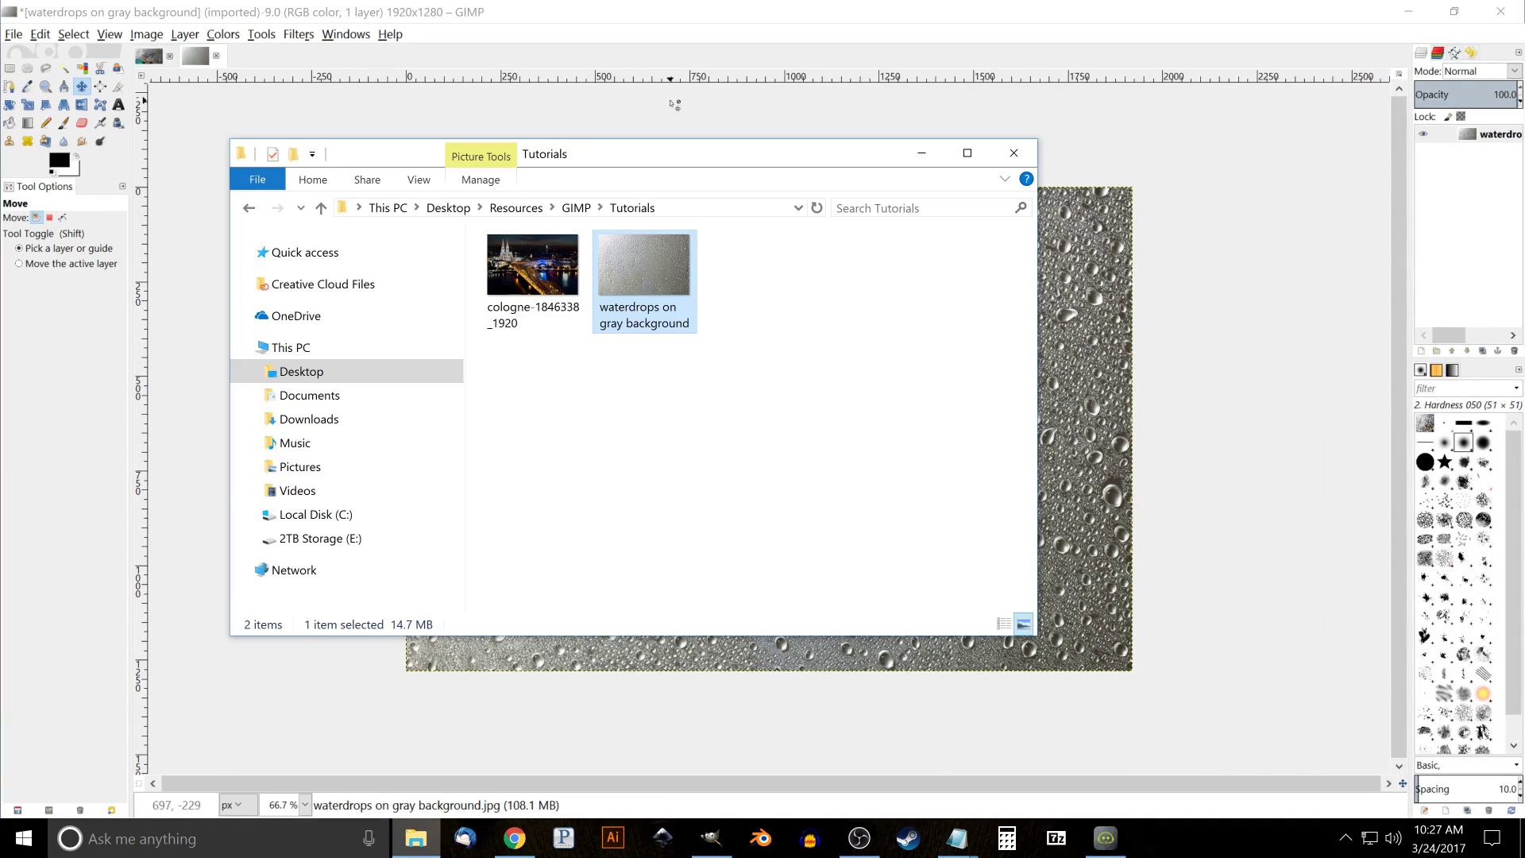
drag(674, 162, 525, 210)
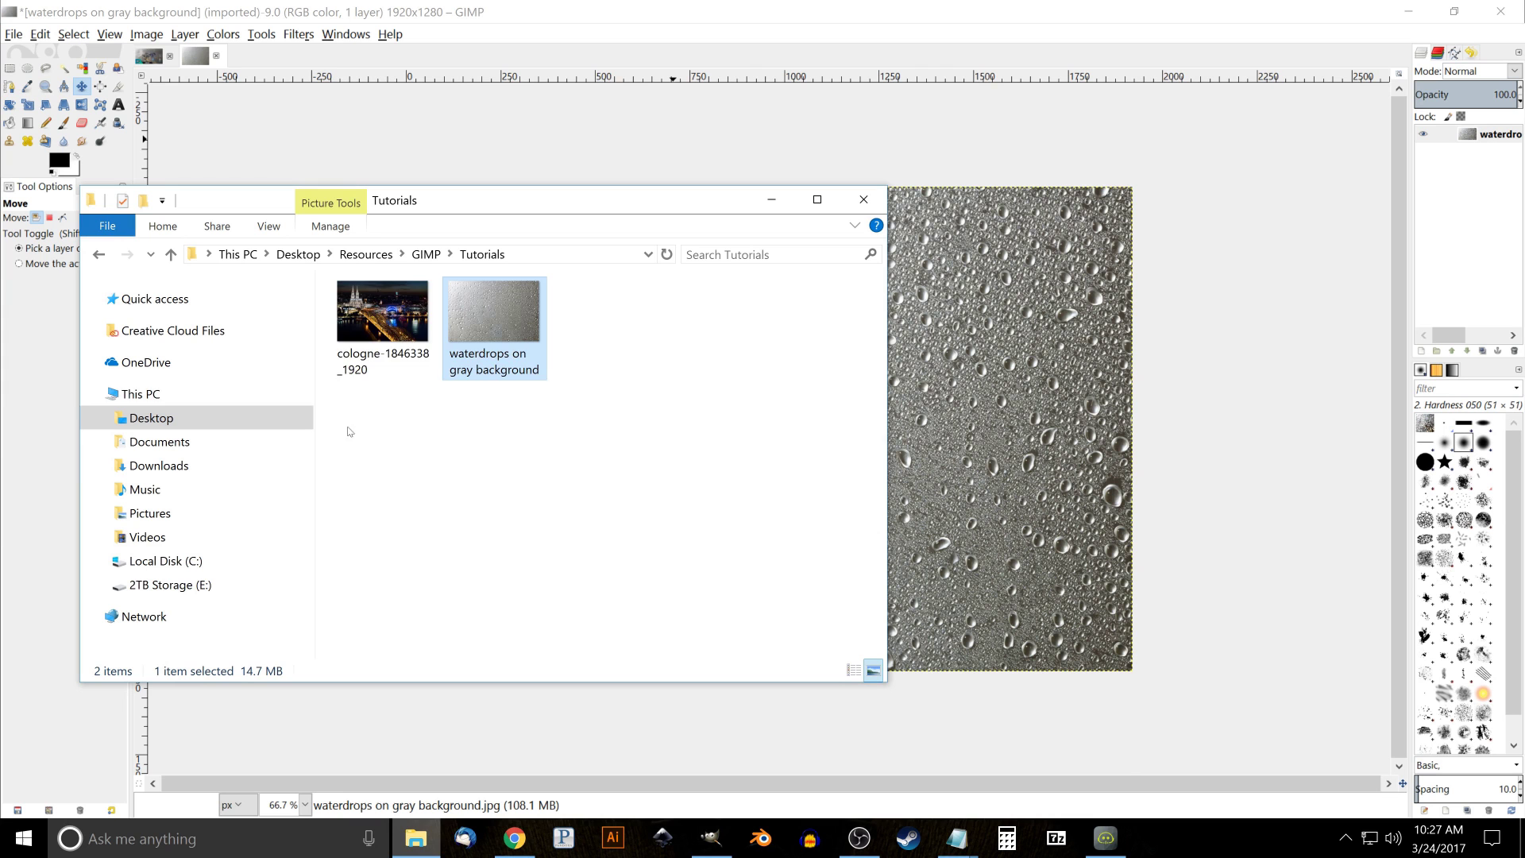
drag(380, 301, 1017, 449)
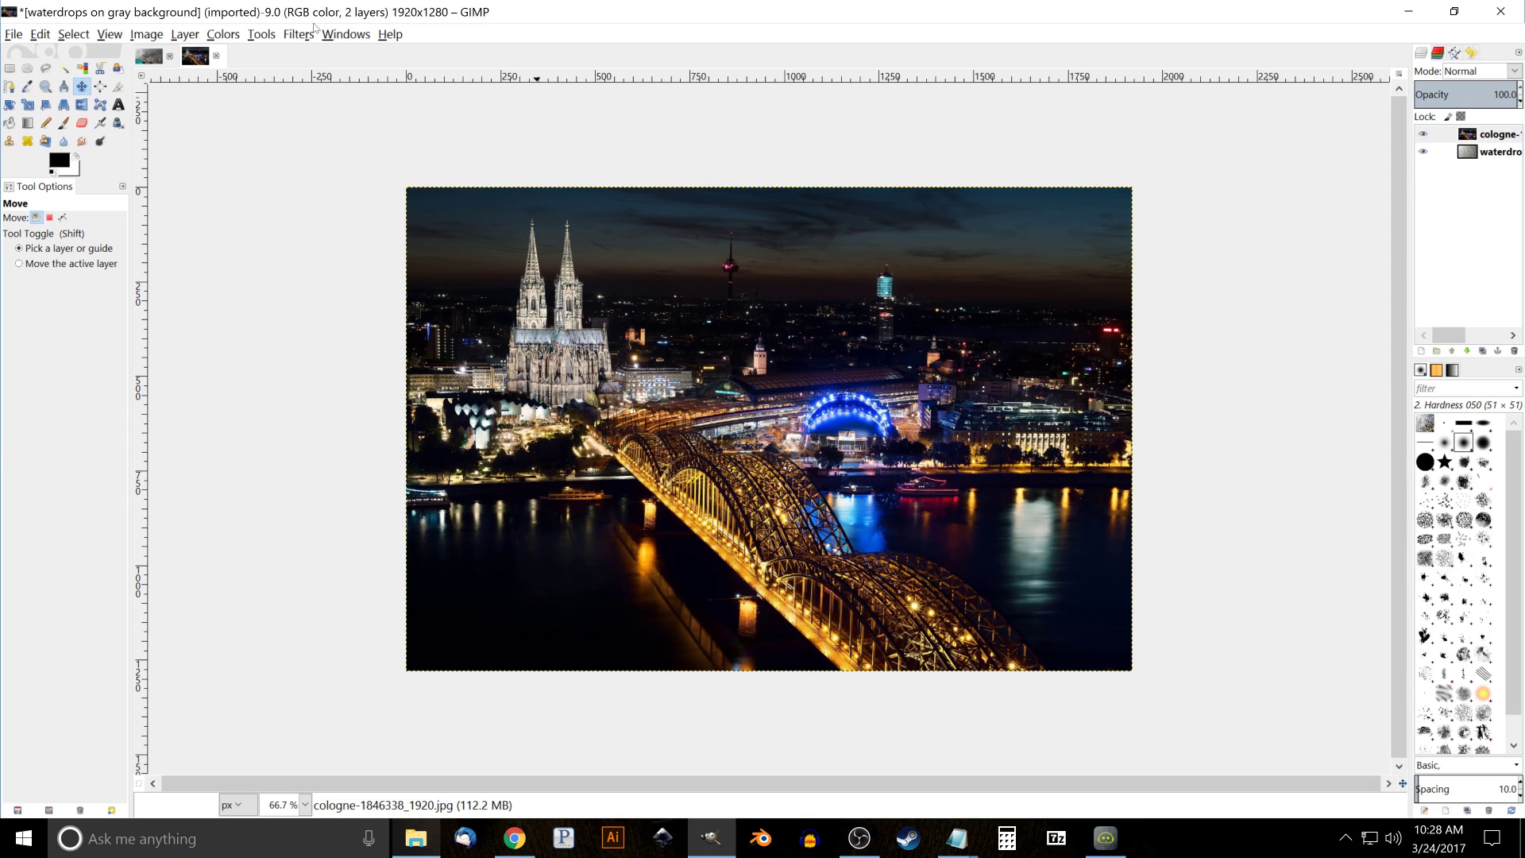
Step: Blur the cologne layer with a 45 px Gaussian Blur, horizontal and vertical
click(290, 36)
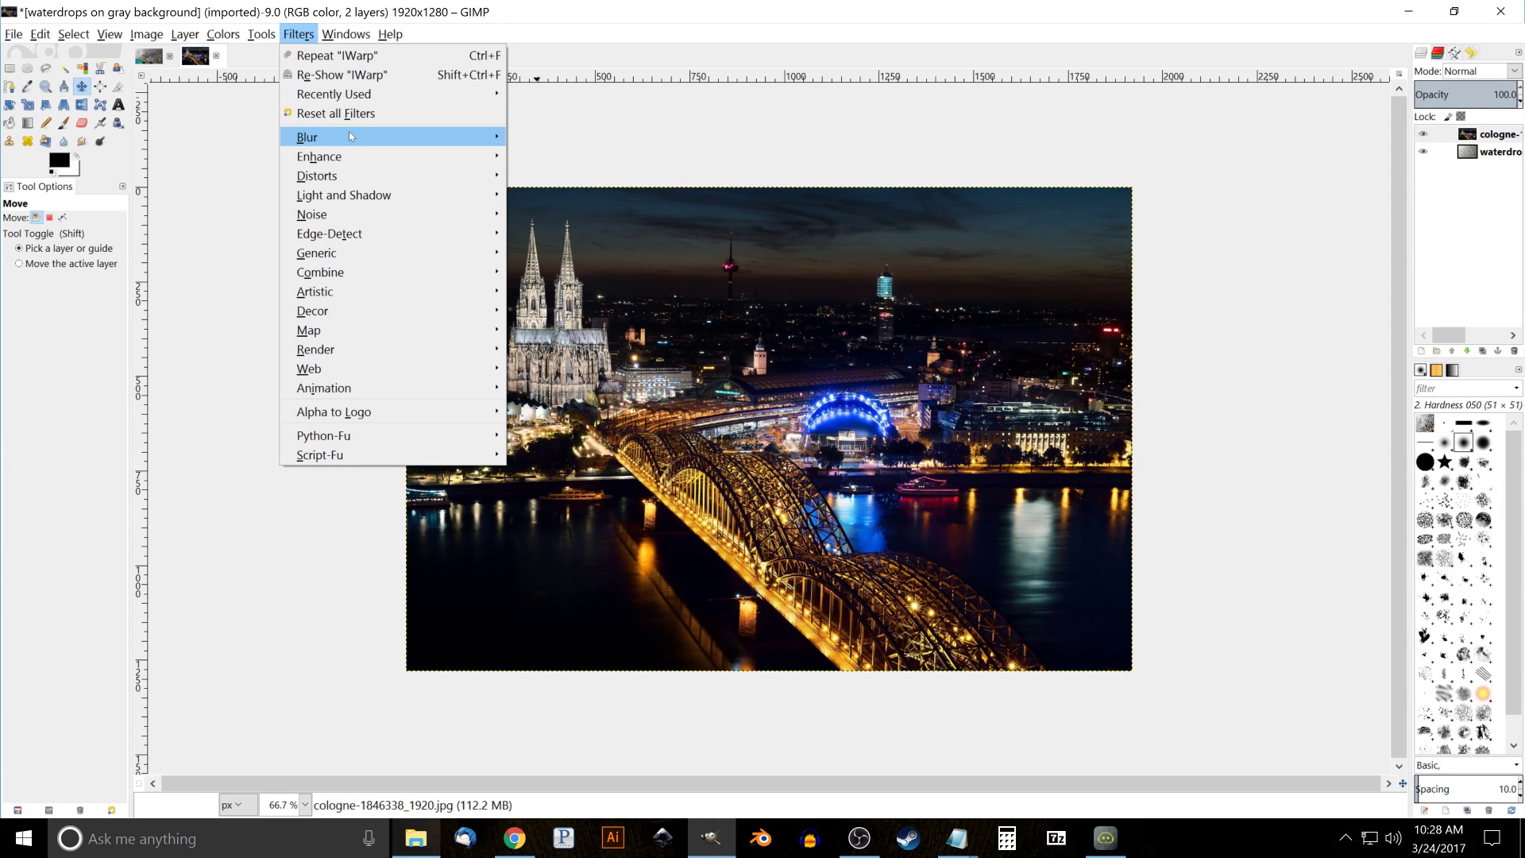
mouse_move(350, 136)
click(559, 156)
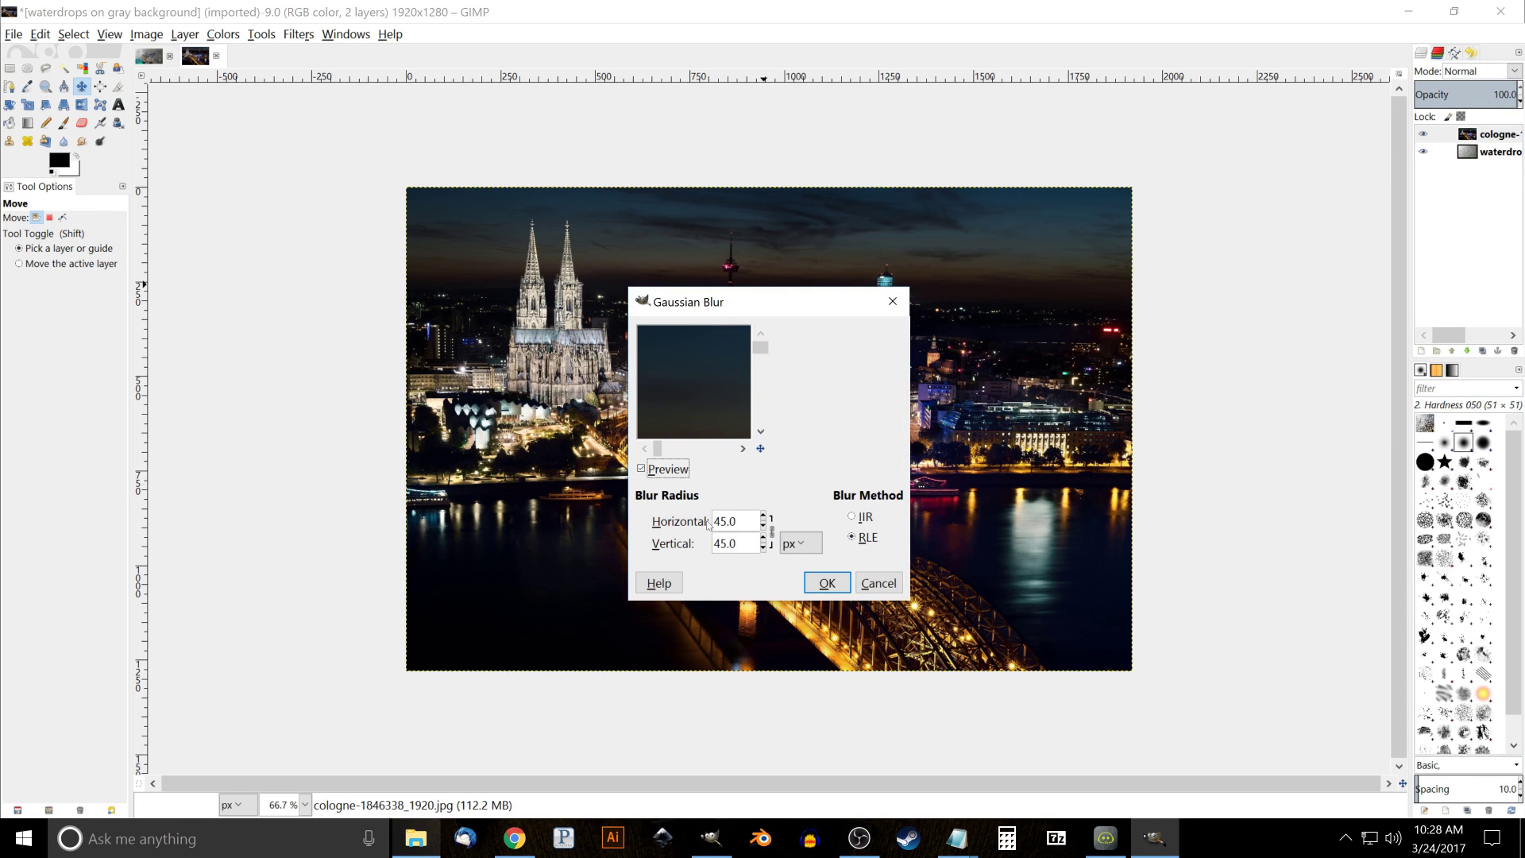
click(735, 521)
click(827, 584)
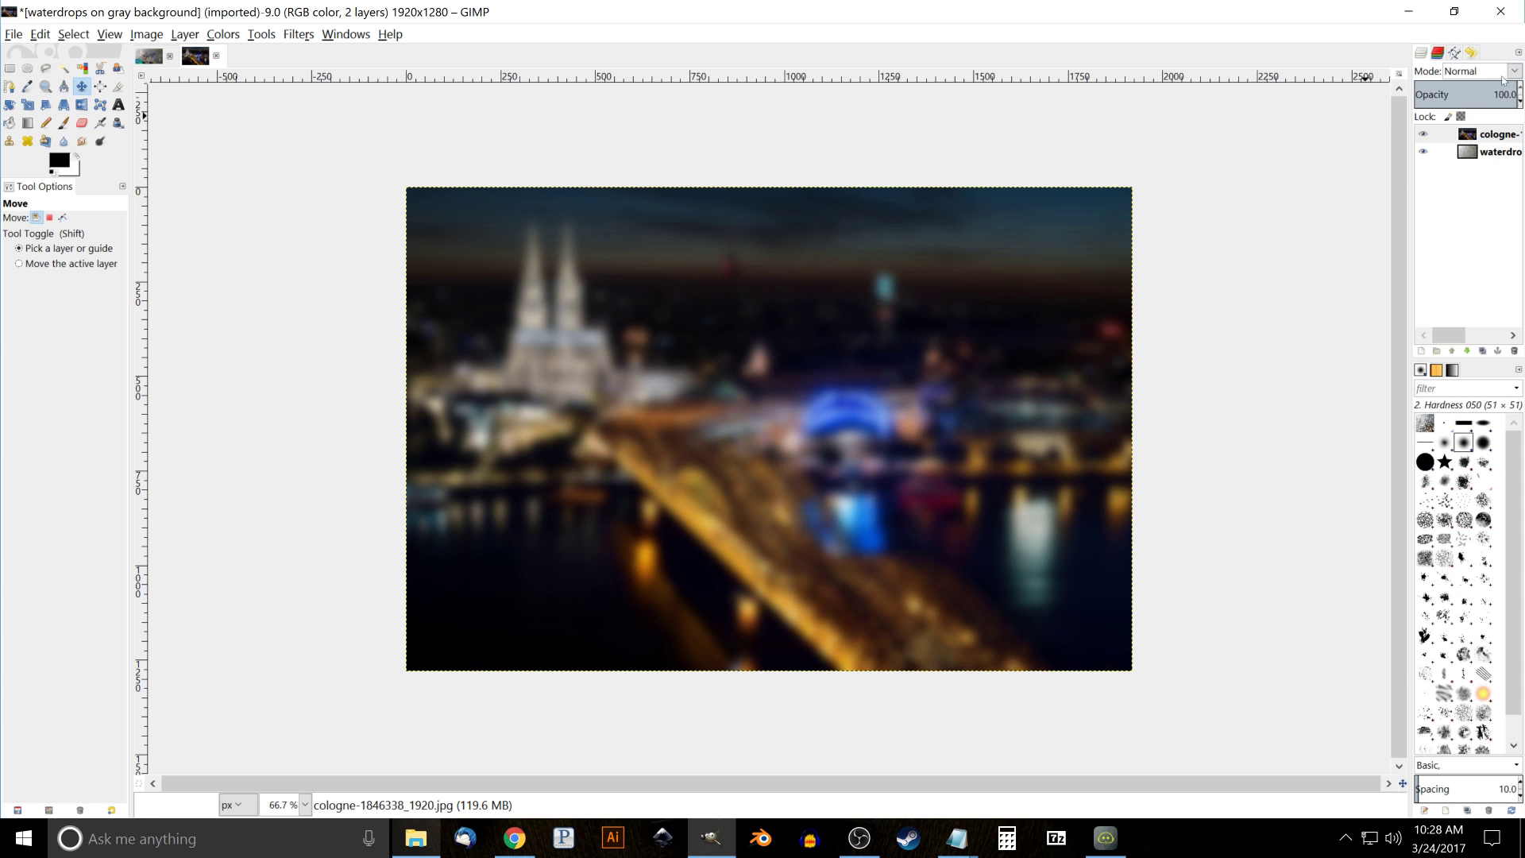
Step: Set the blurred city layer's blend mode to Overlay
click(1515, 70)
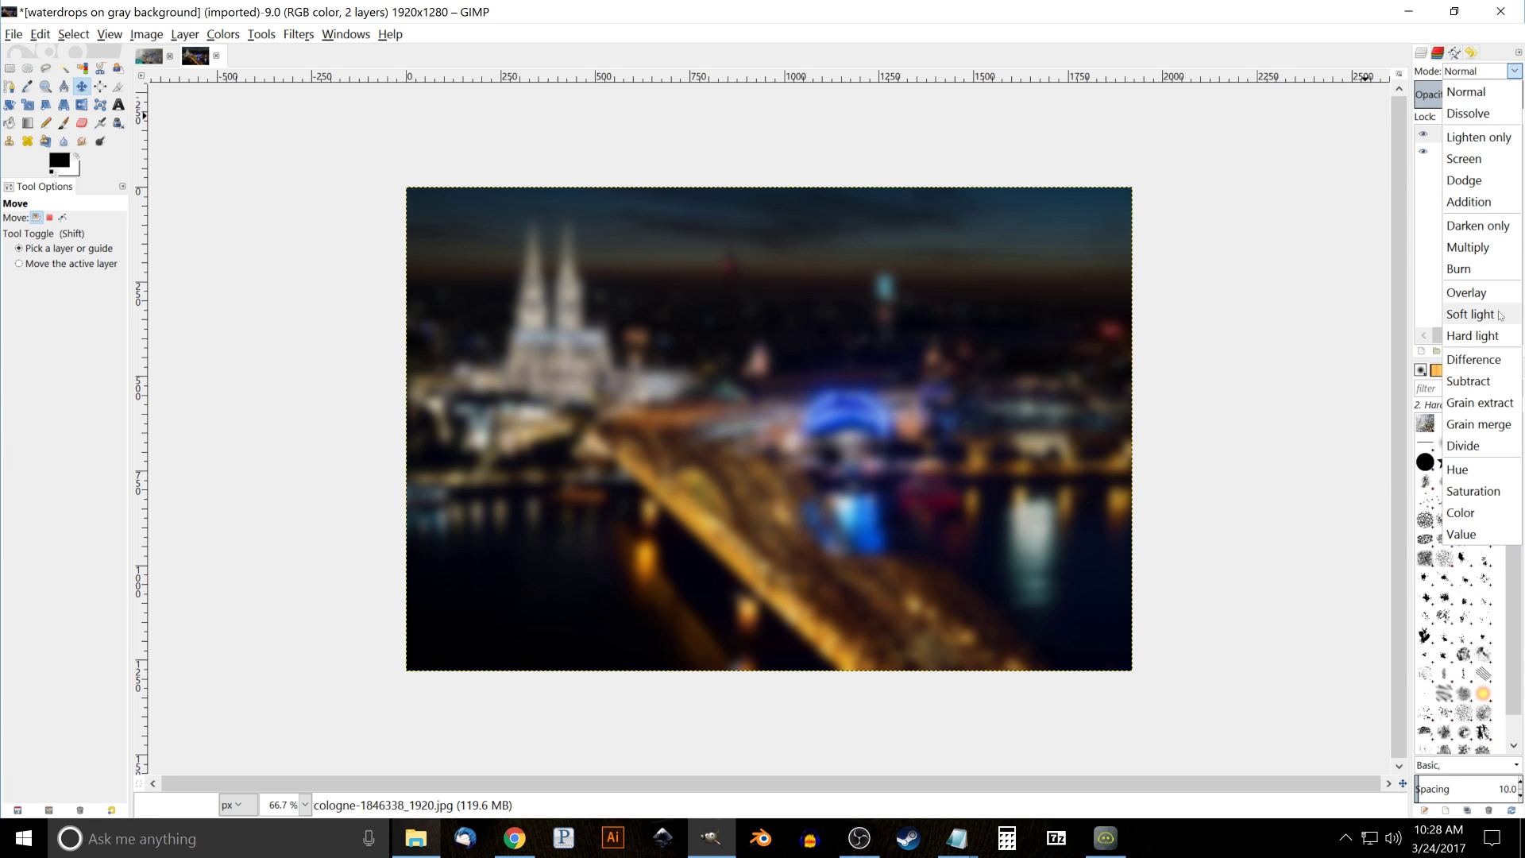
click(1480, 293)
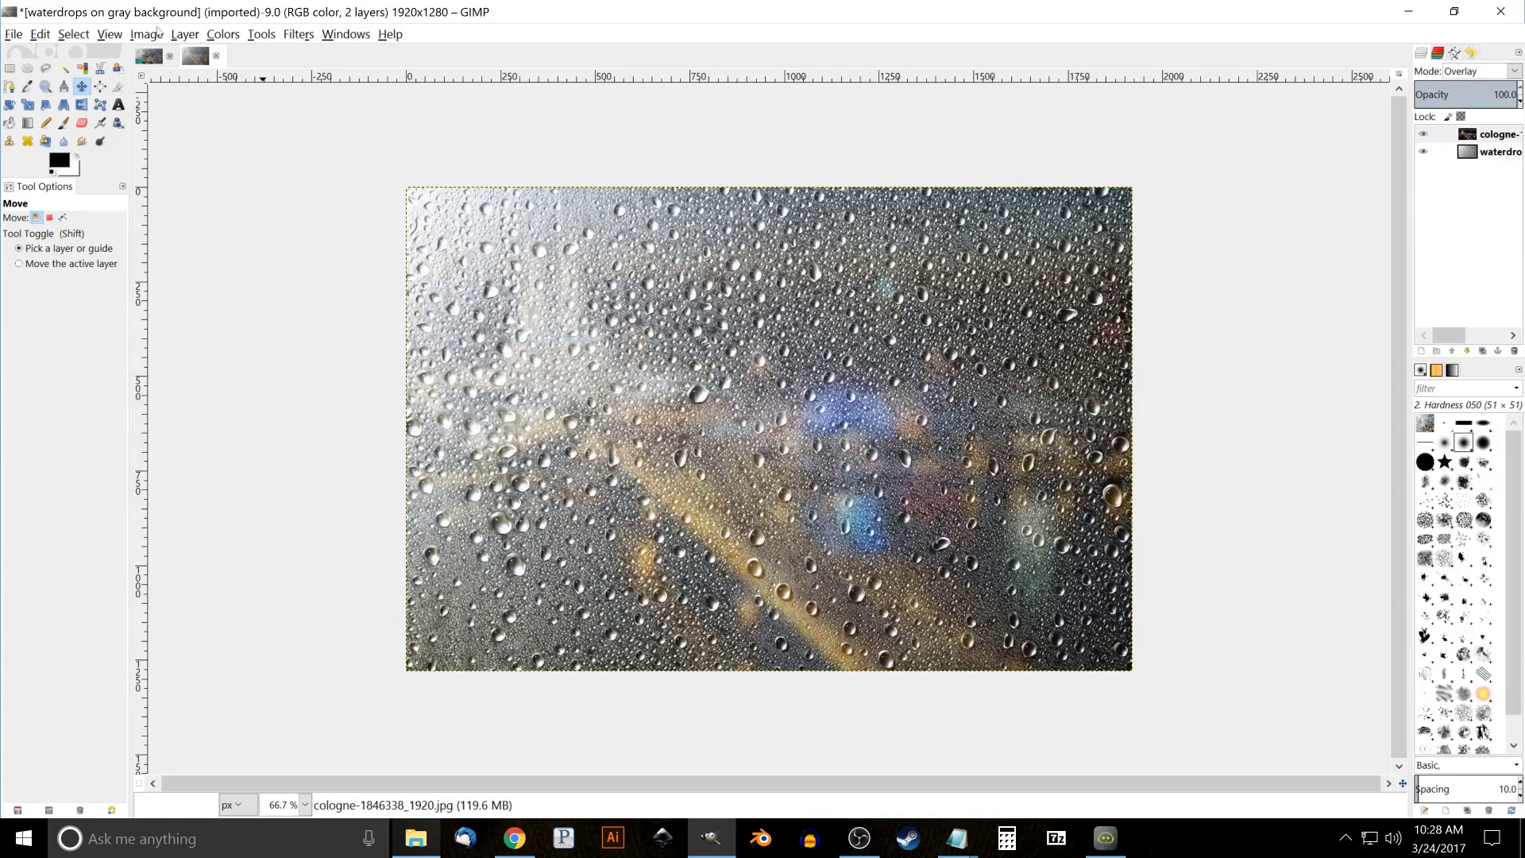
Step: Pick the Text tool with the Milkshake font at 444 px in black
click(117, 105)
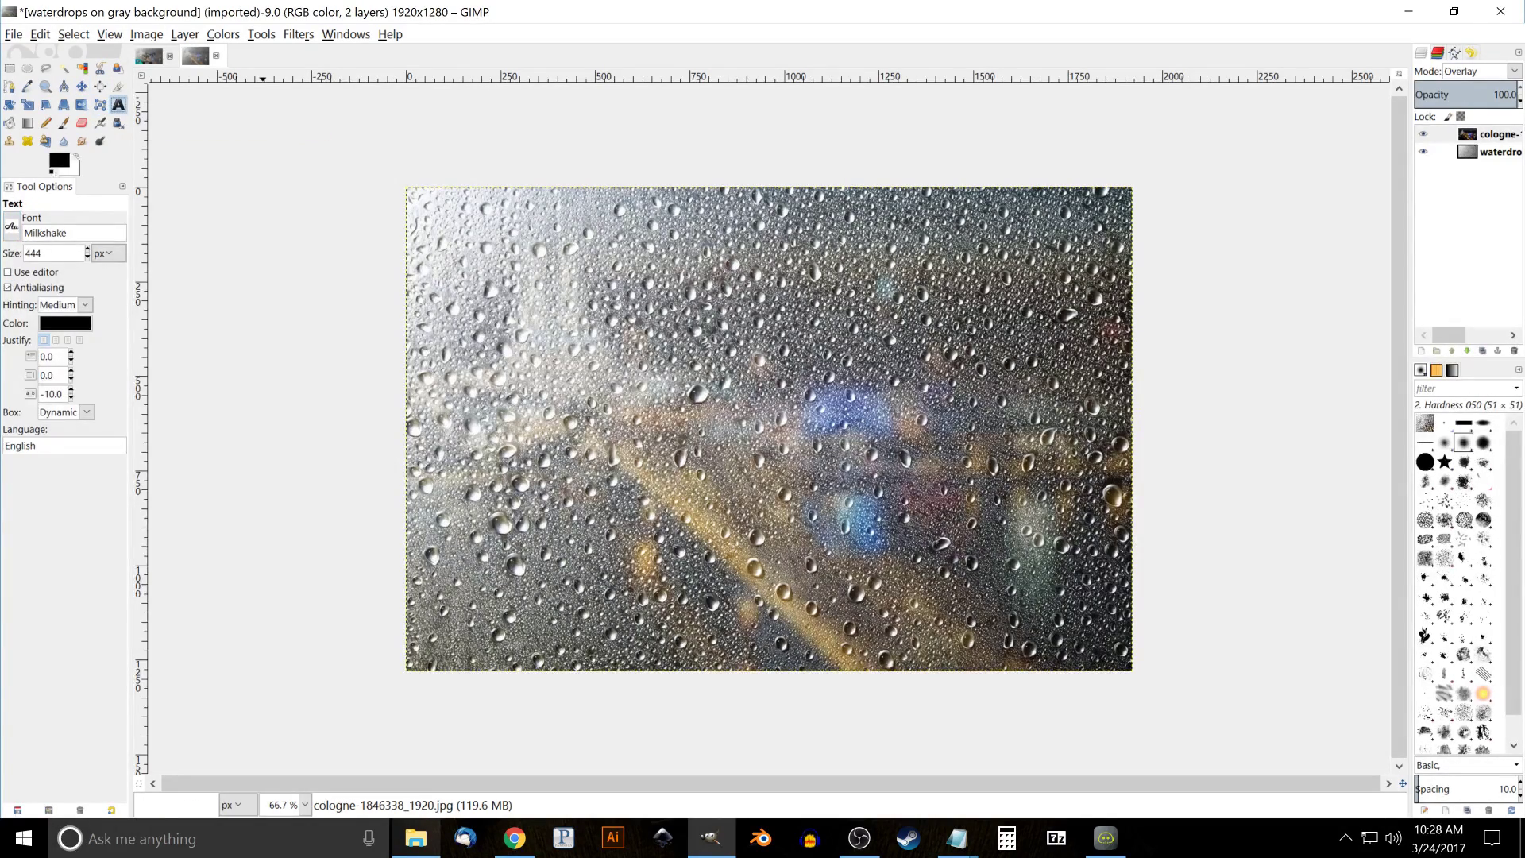
click(11, 228)
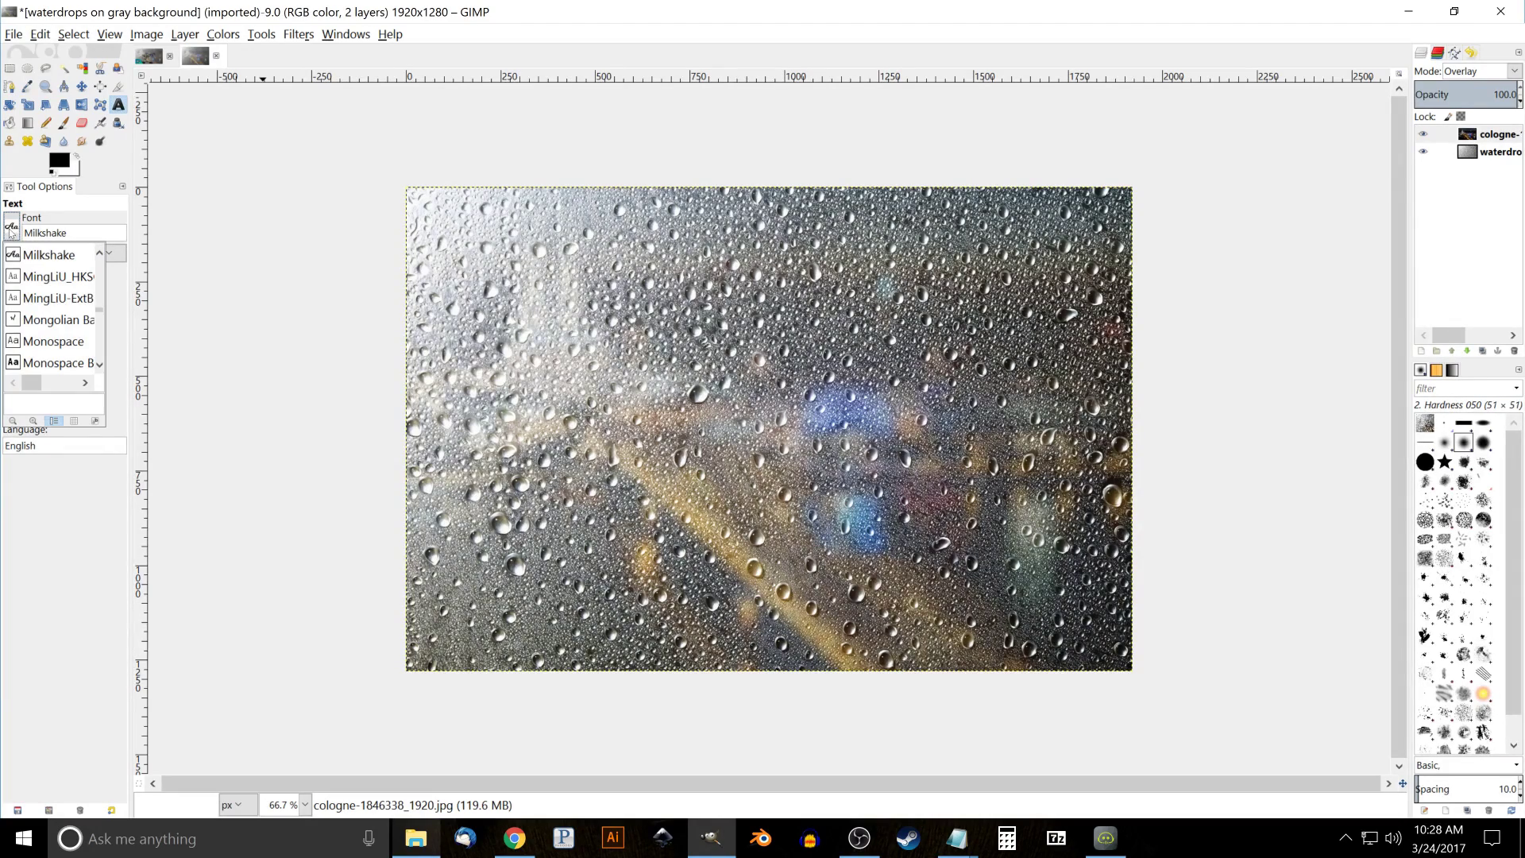
click(18, 236)
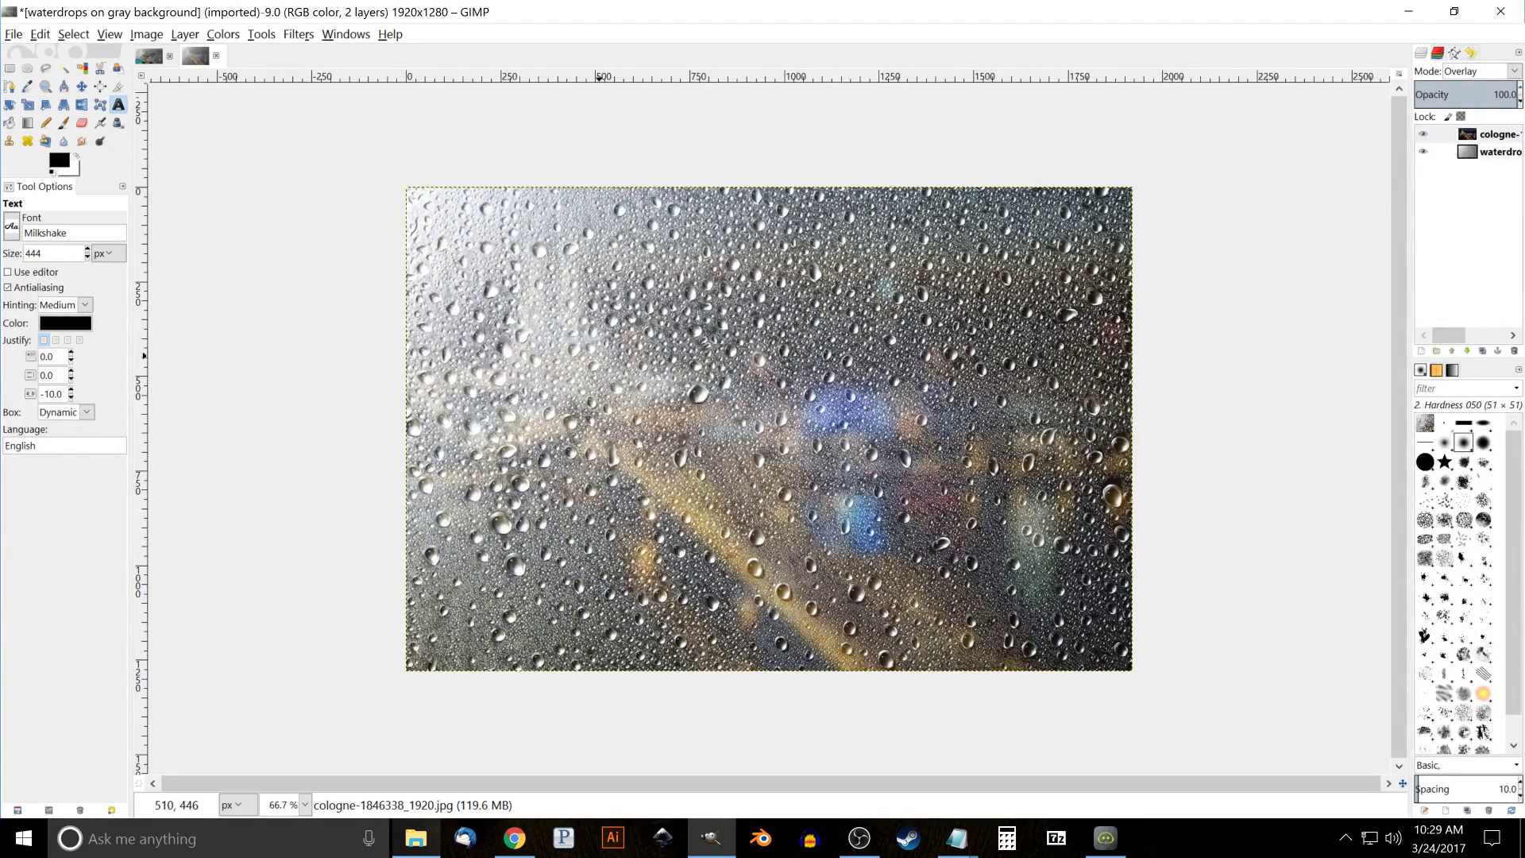
Step: Type 'Gimp' on the canvas and move the text layer higher on the image
click(575, 401)
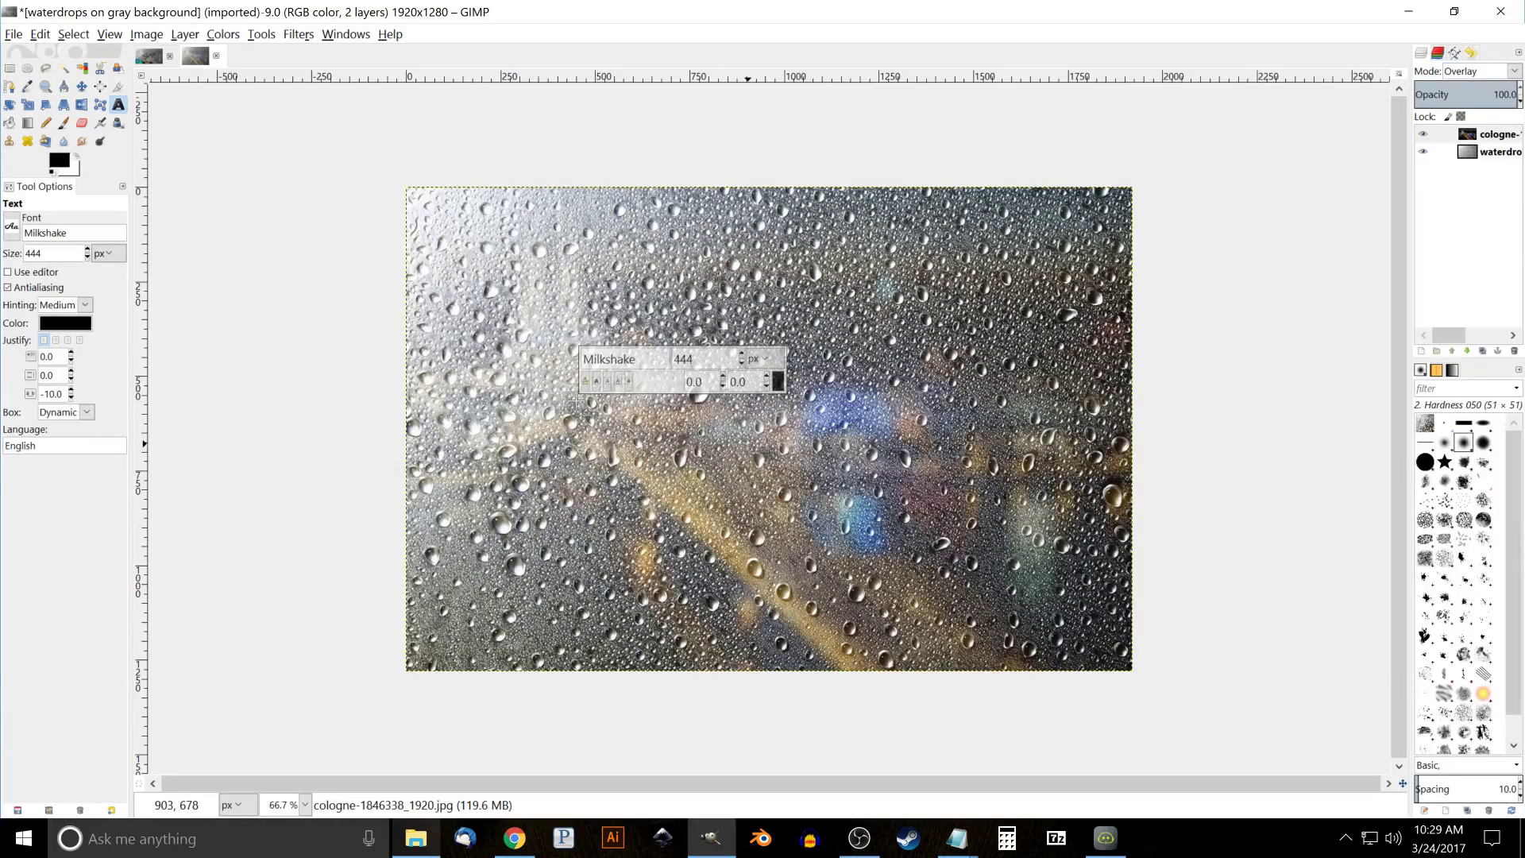
text(Gimp)
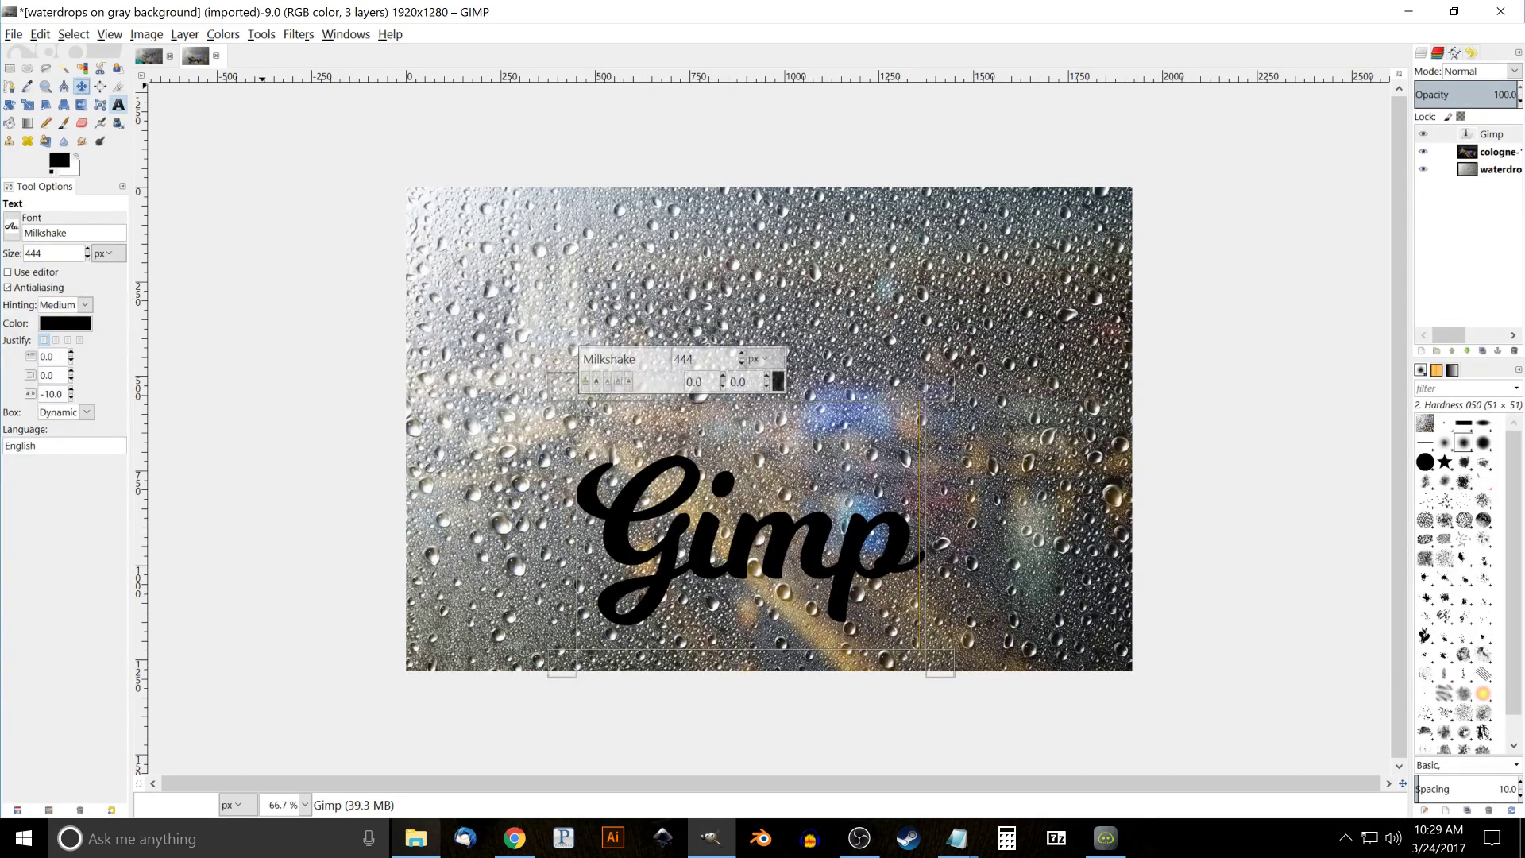
click(82, 86)
drag(707, 539, 716, 424)
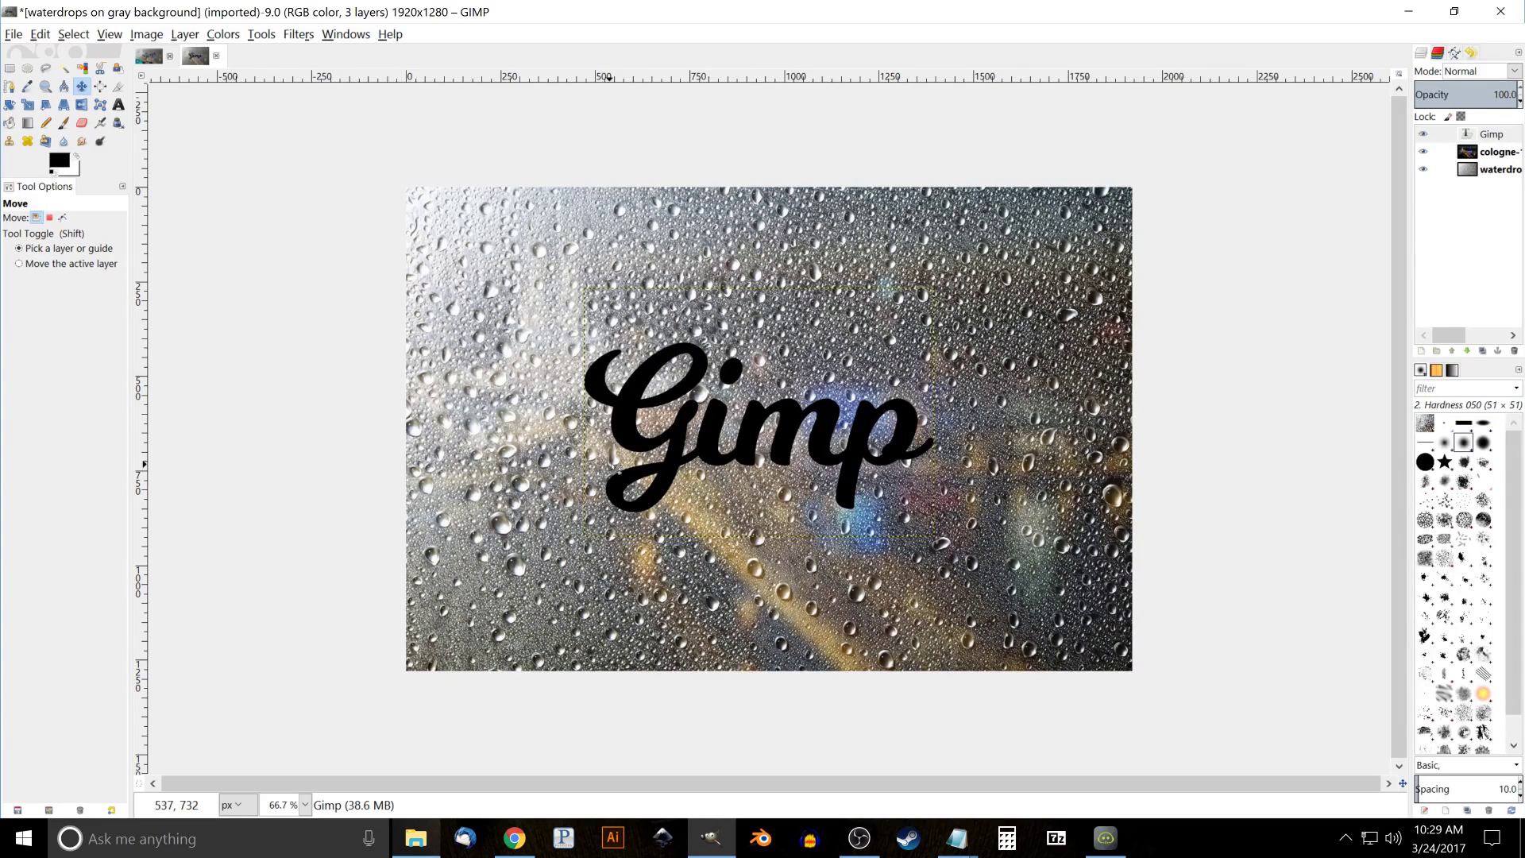
click(9, 104)
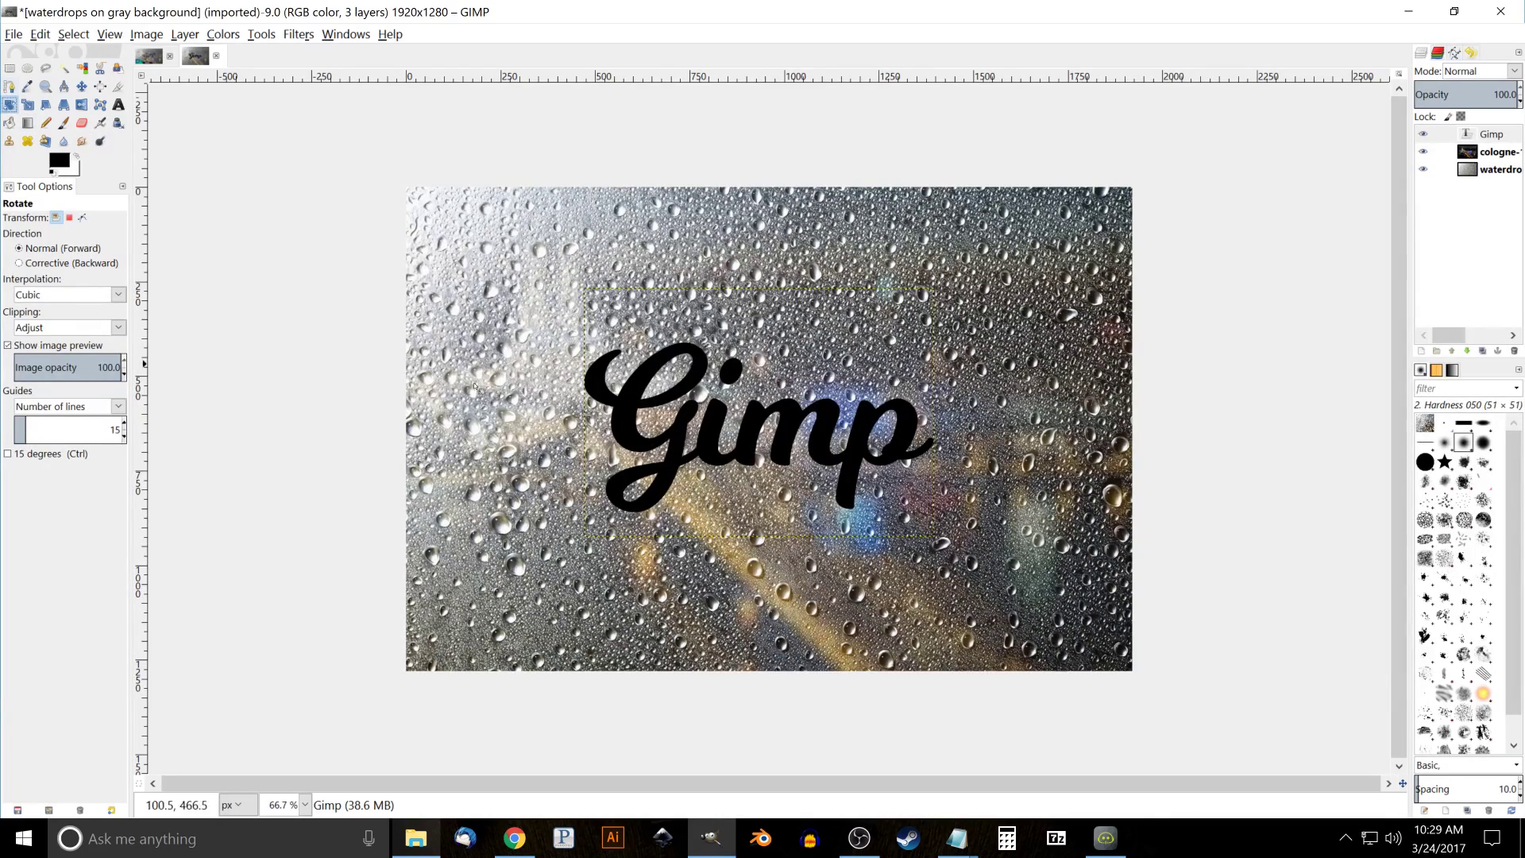
Step: Rotate the Gimp text layer by -6.20 degrees
click(631, 391)
drag(632, 391, 710, 439)
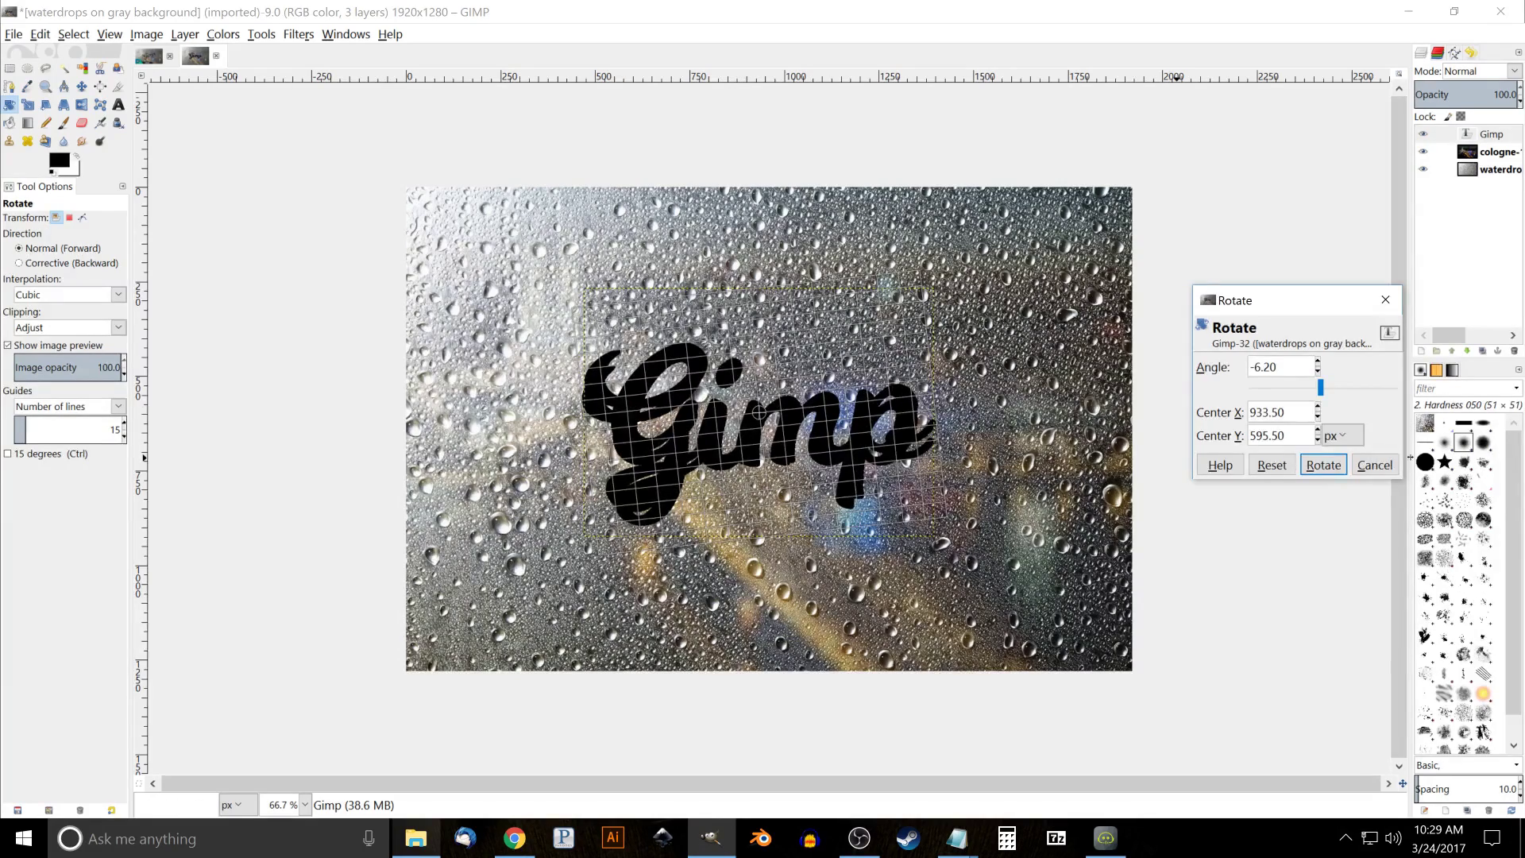
click(1324, 465)
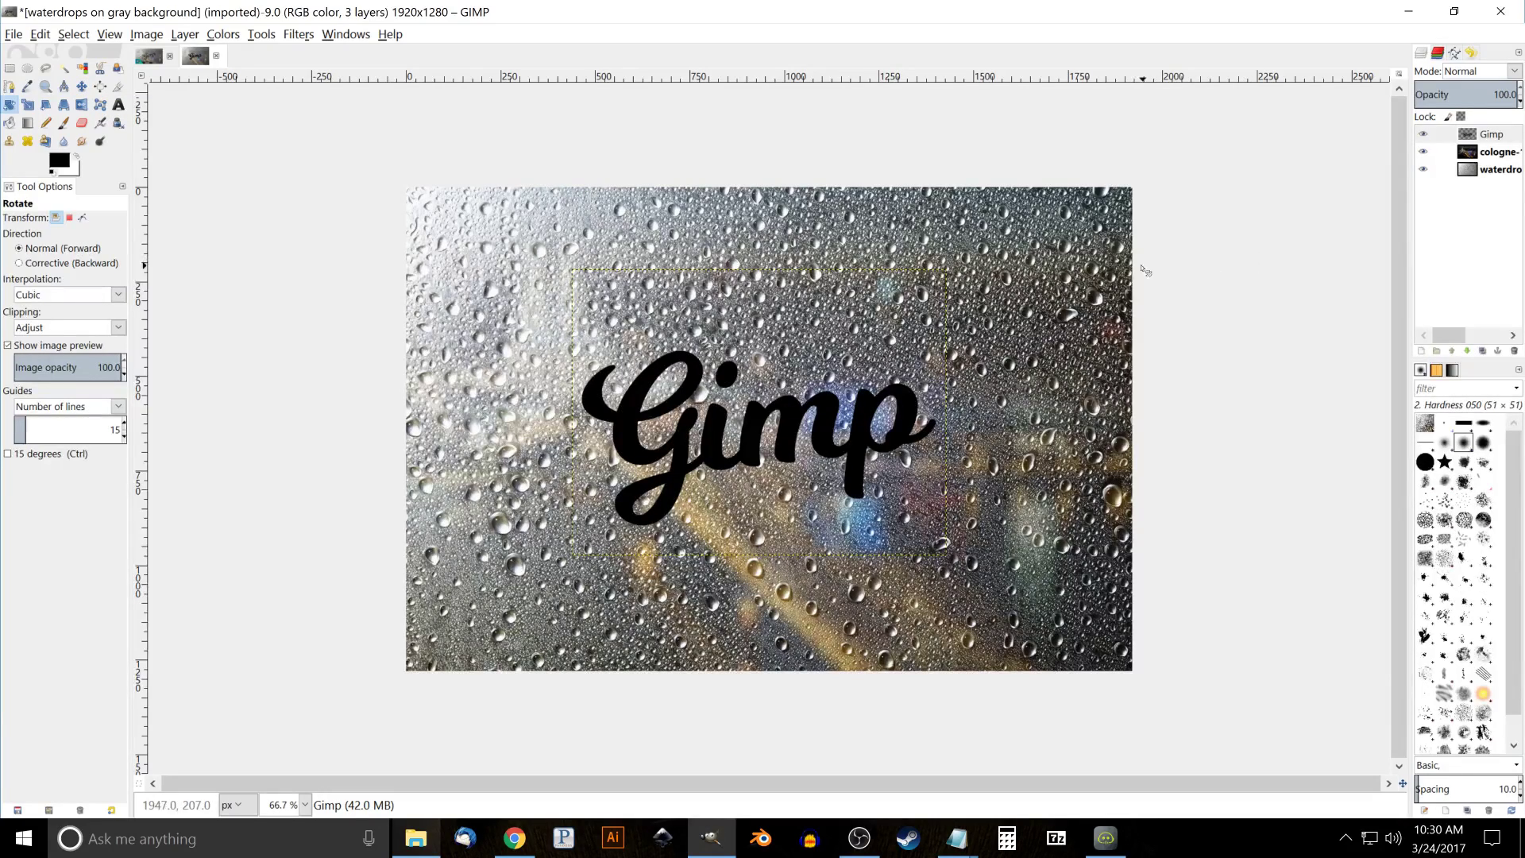
Step: Set the Gimp text layer to Grain merge mode at 85.2 opacity
click(1514, 71)
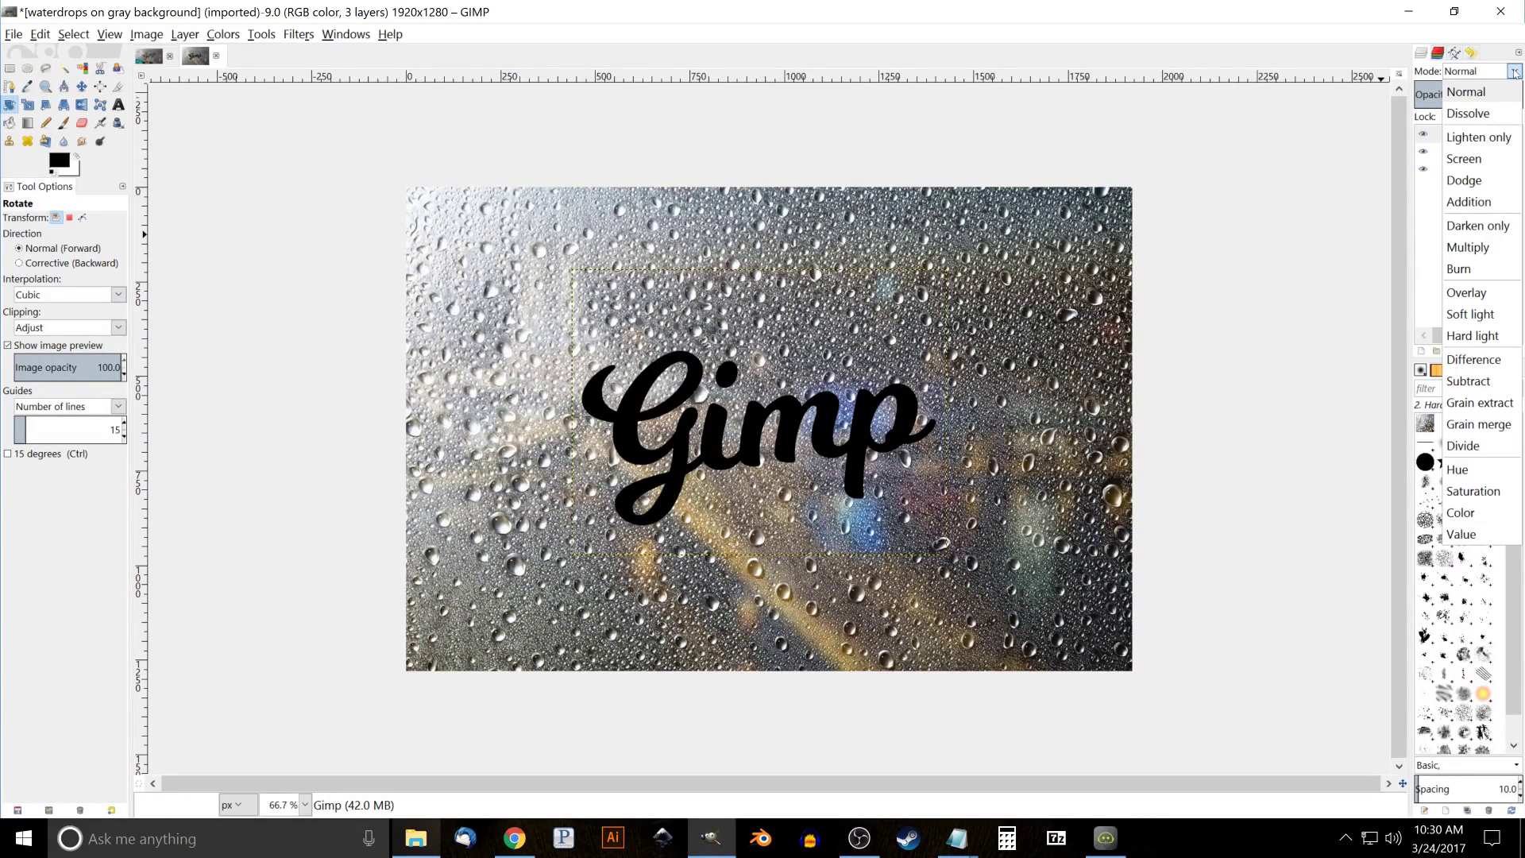
click(1490, 426)
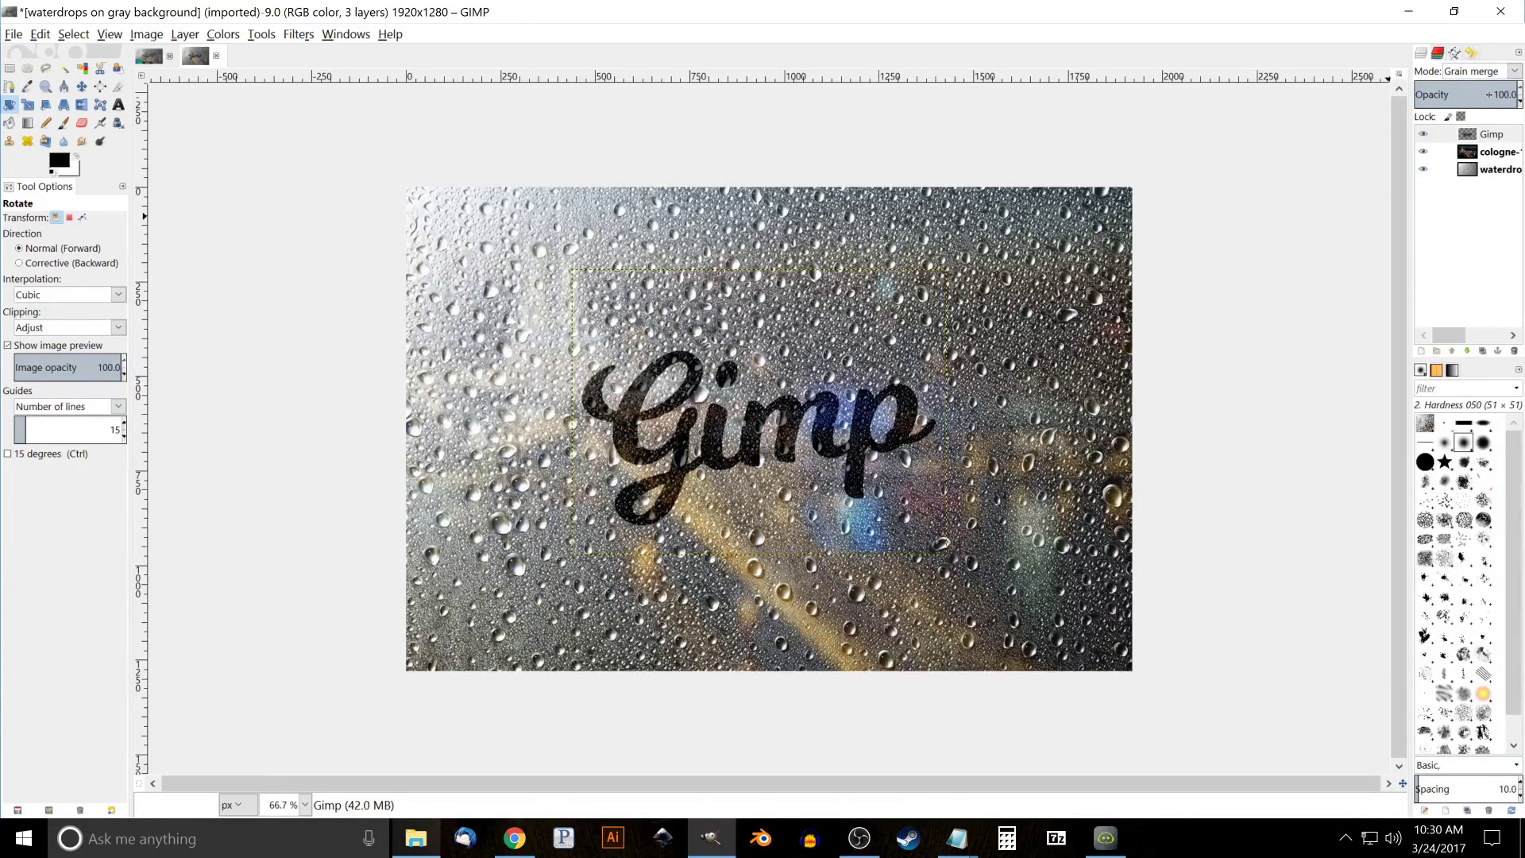
drag(1482, 94, 1501, 97)
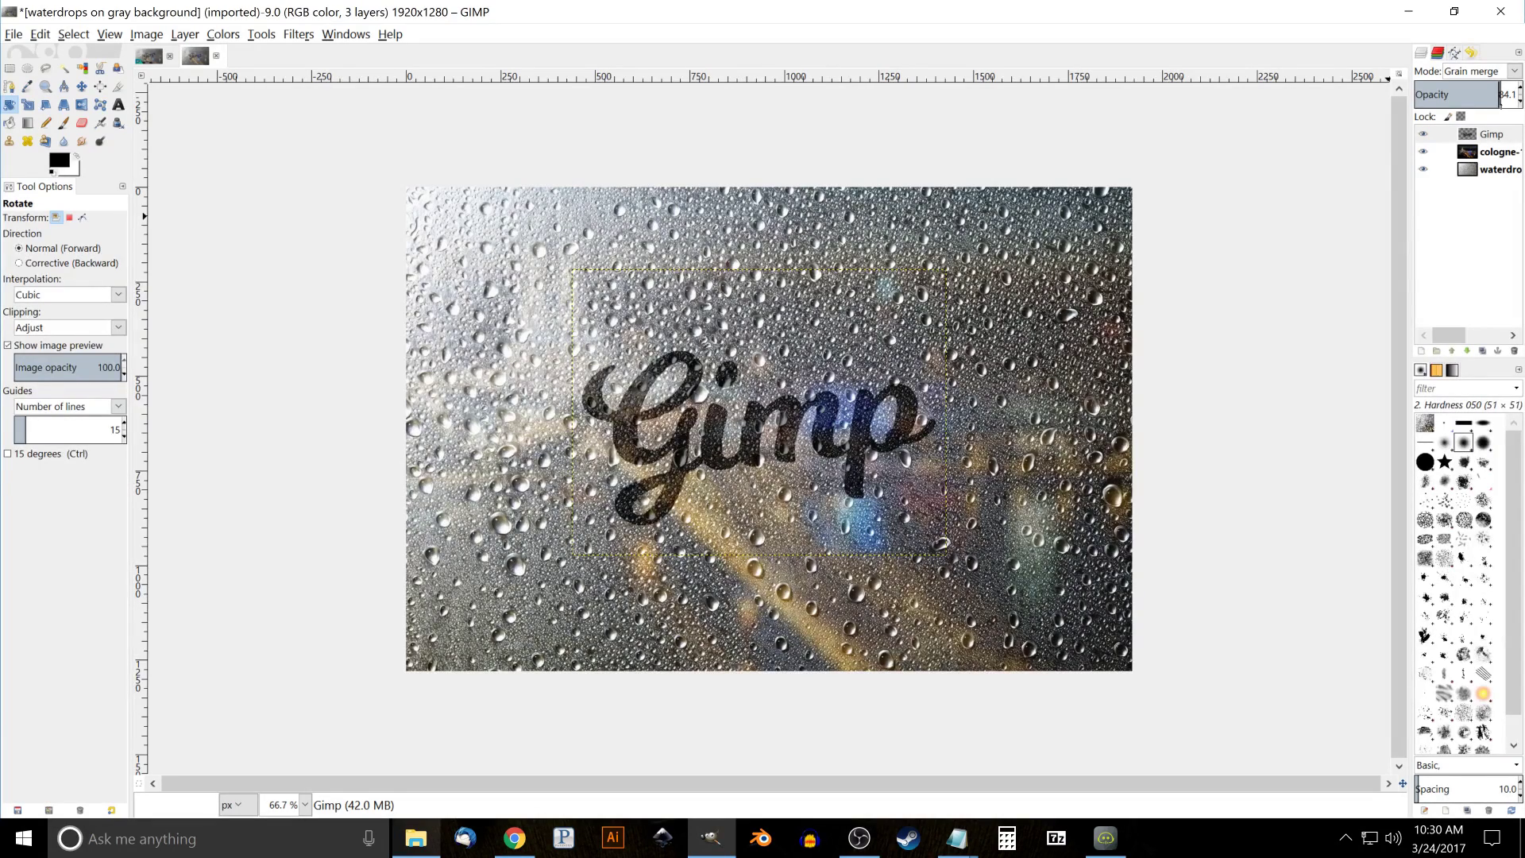
drag(1500, 96, 1520, 97)
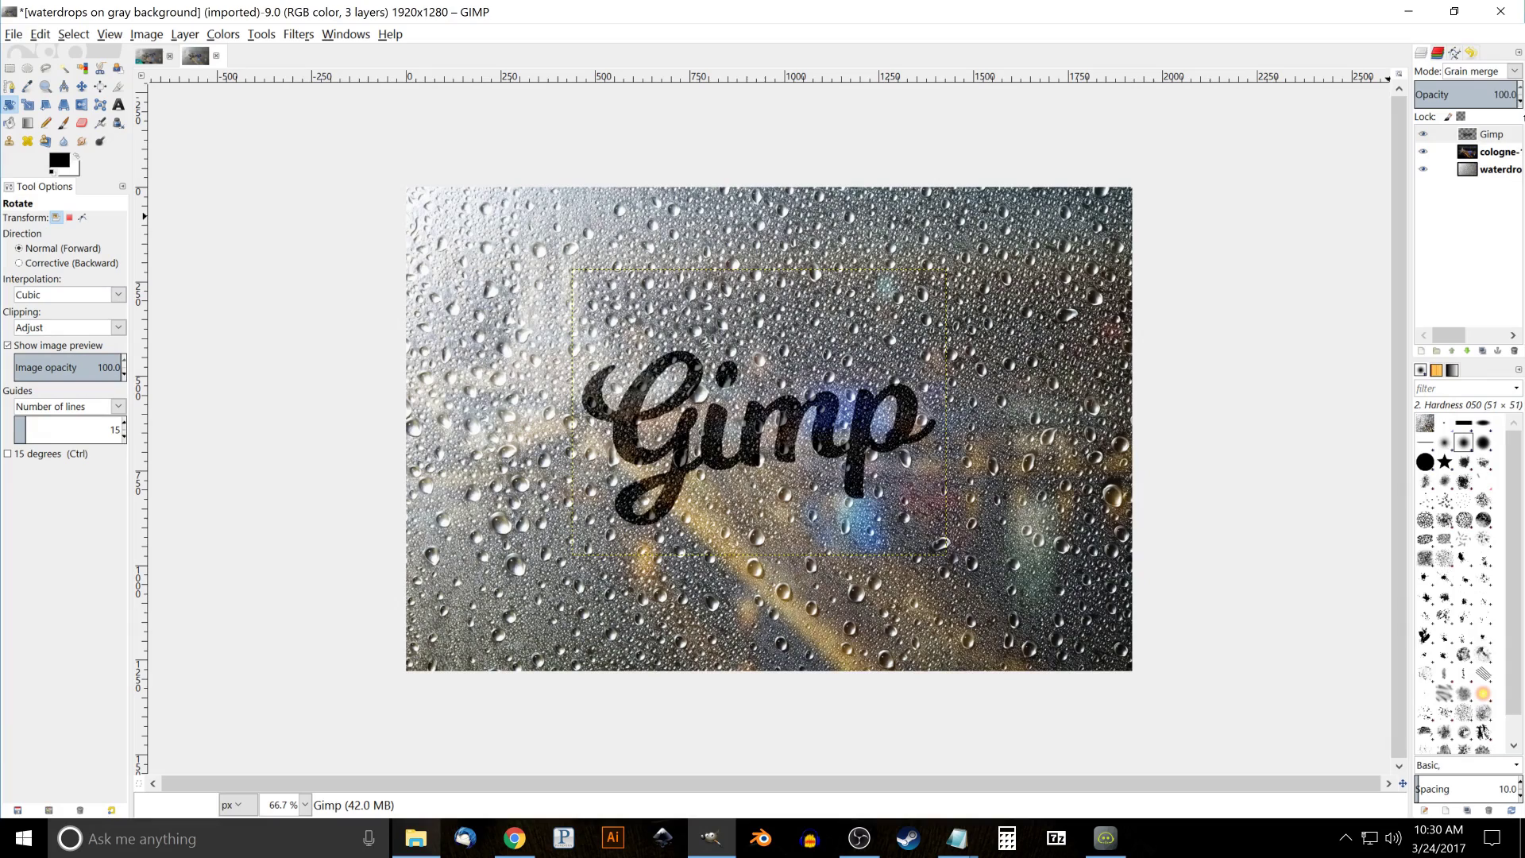
drag(1494, 96, 1503, 115)
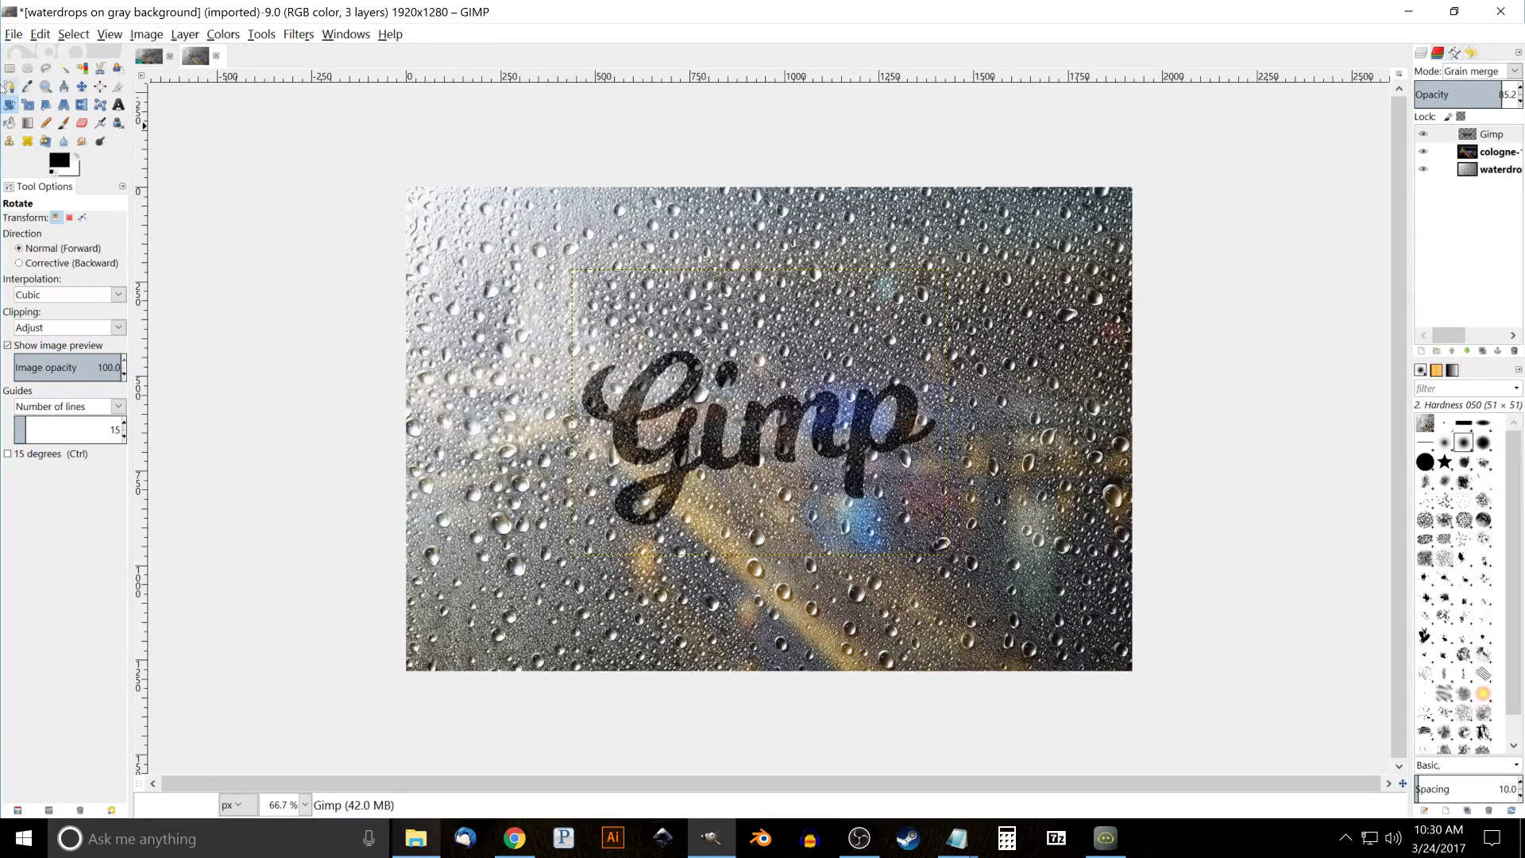
Step: Nudge the Gimp text slightly upward on the waterdrops image
click(82, 86)
drag(637, 418, 636, 391)
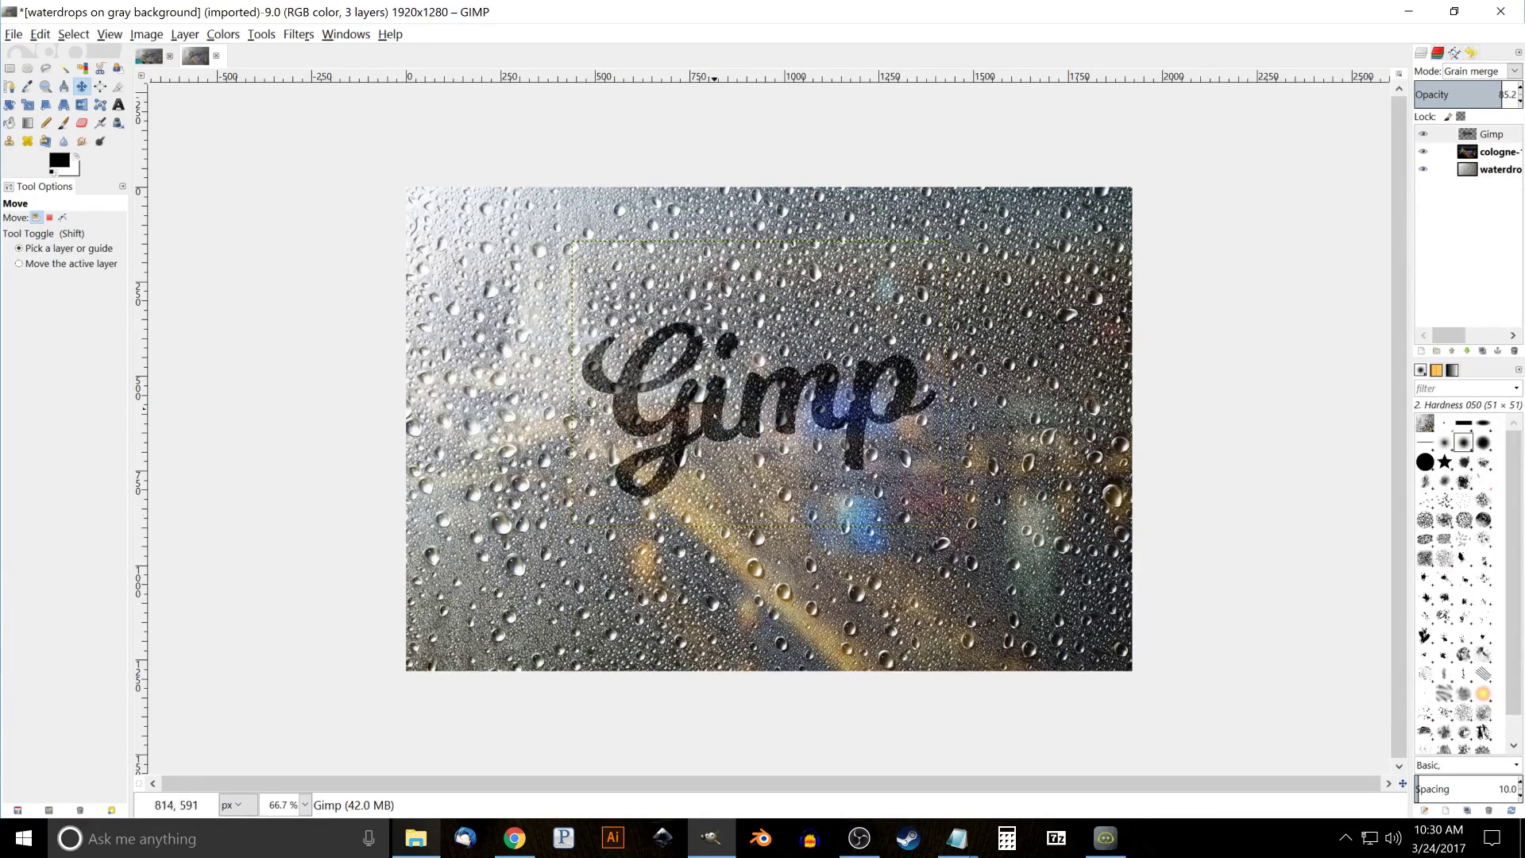
click(149, 56)
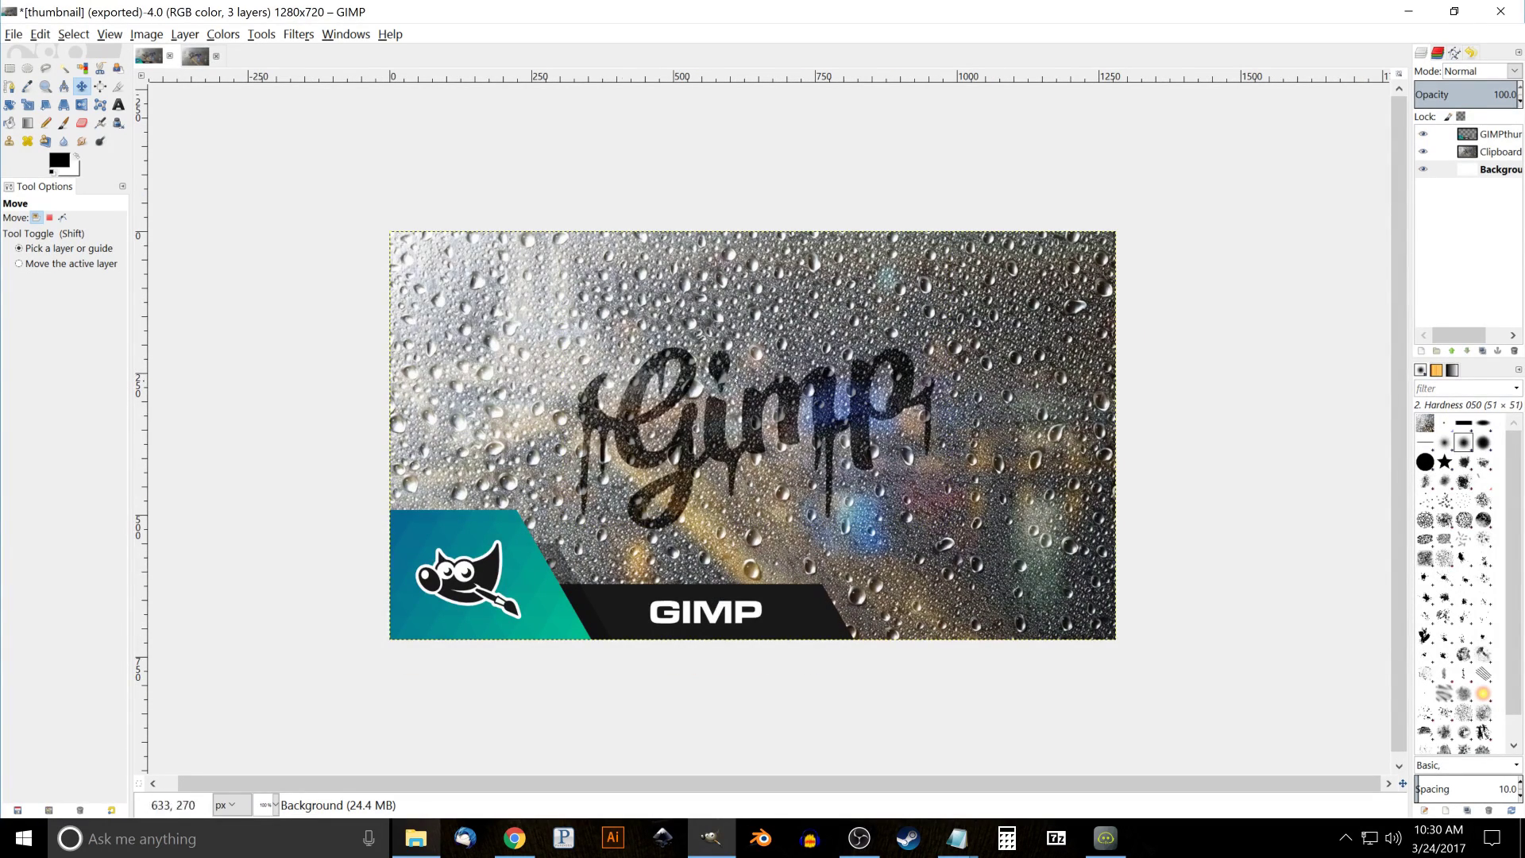
click(164, 62)
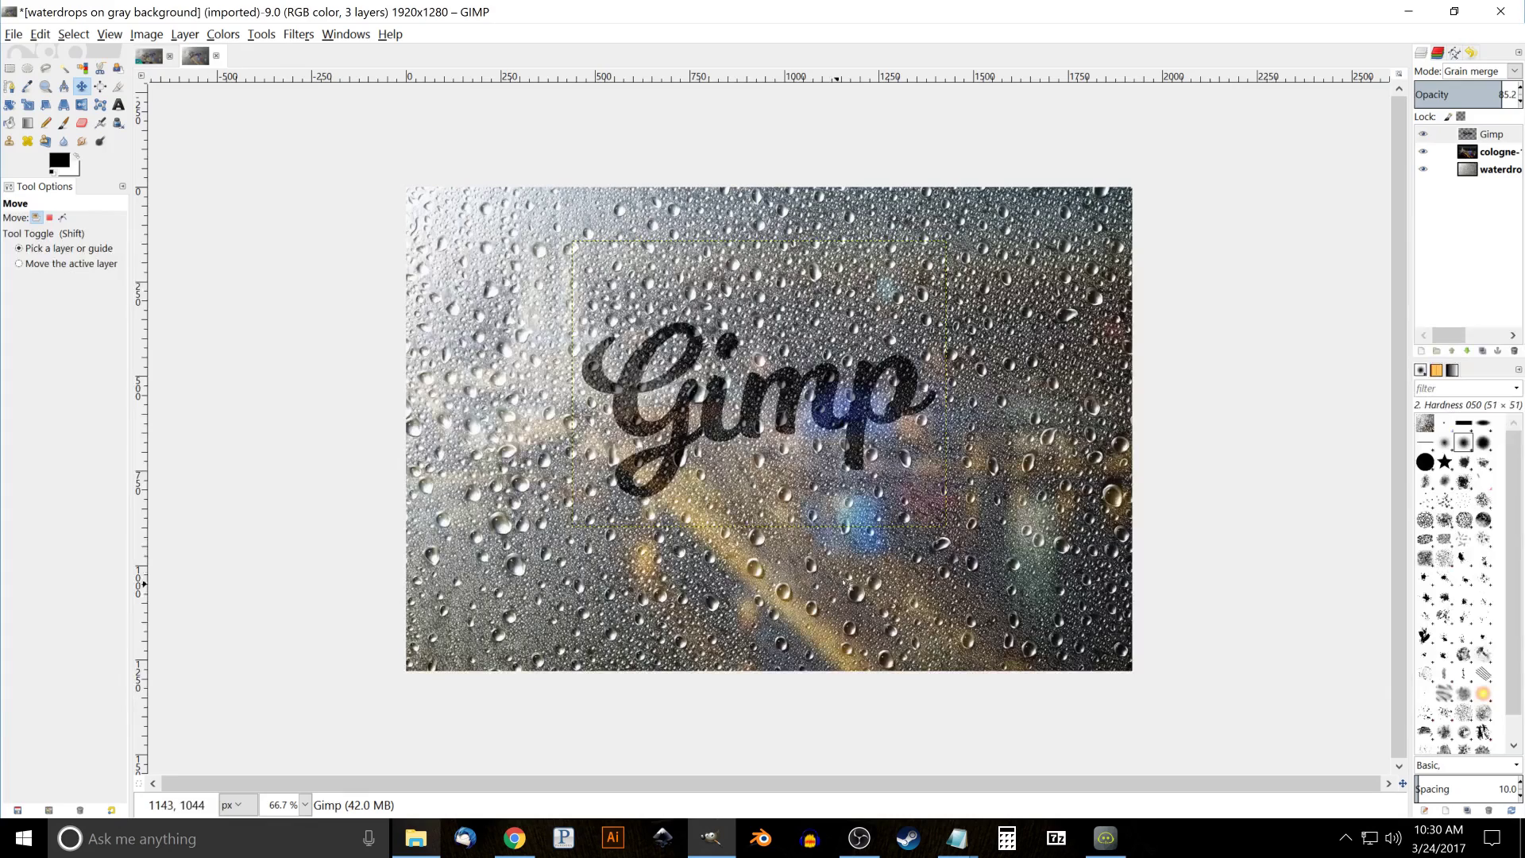
Step: Open the IWarp distortion on the Gimp text layer with an enlarged preview
click(1487, 140)
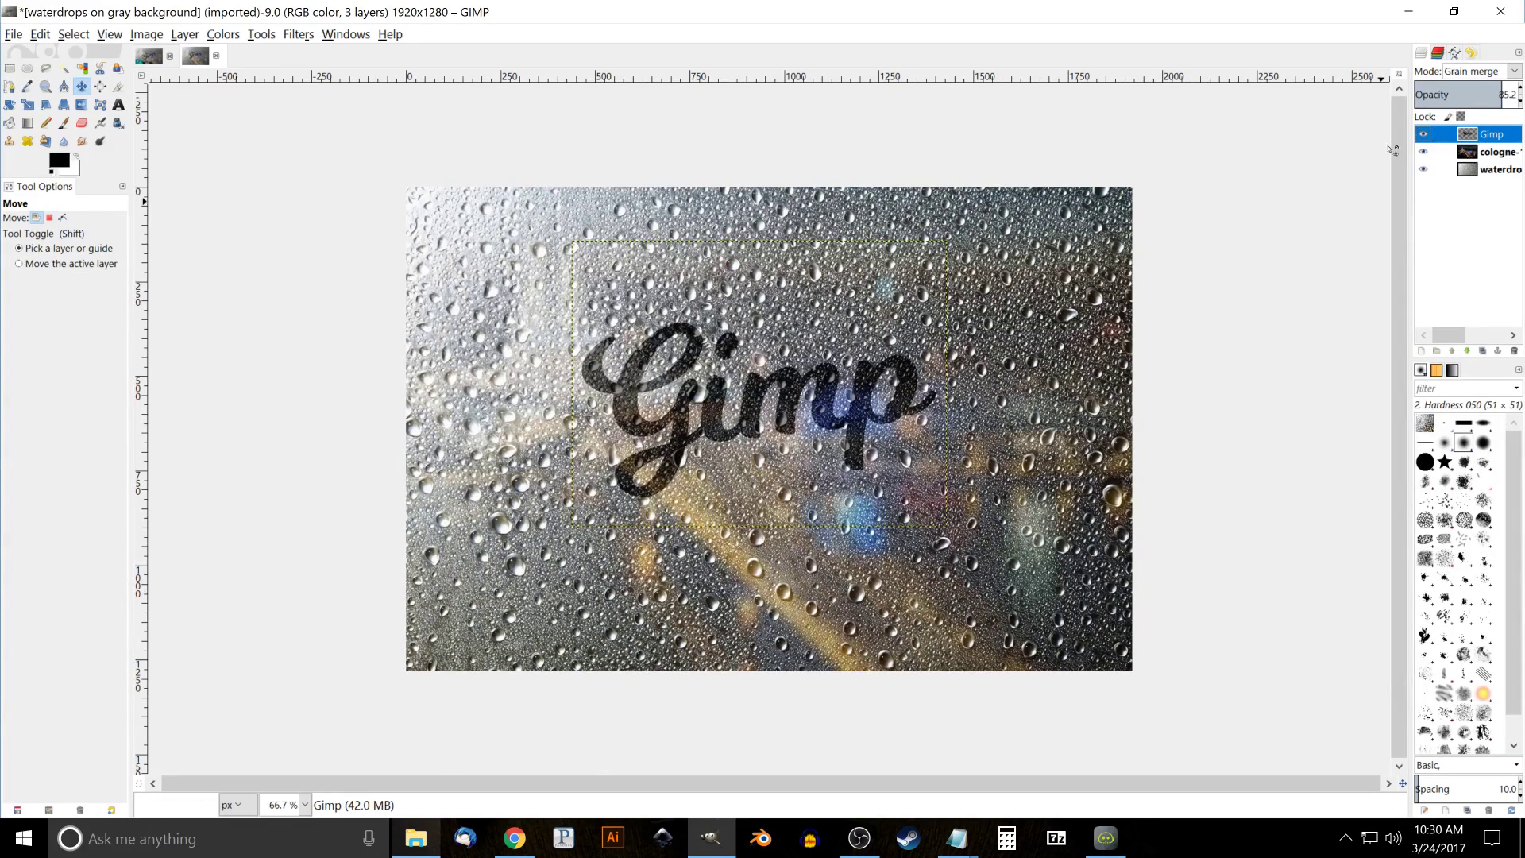
click(299, 34)
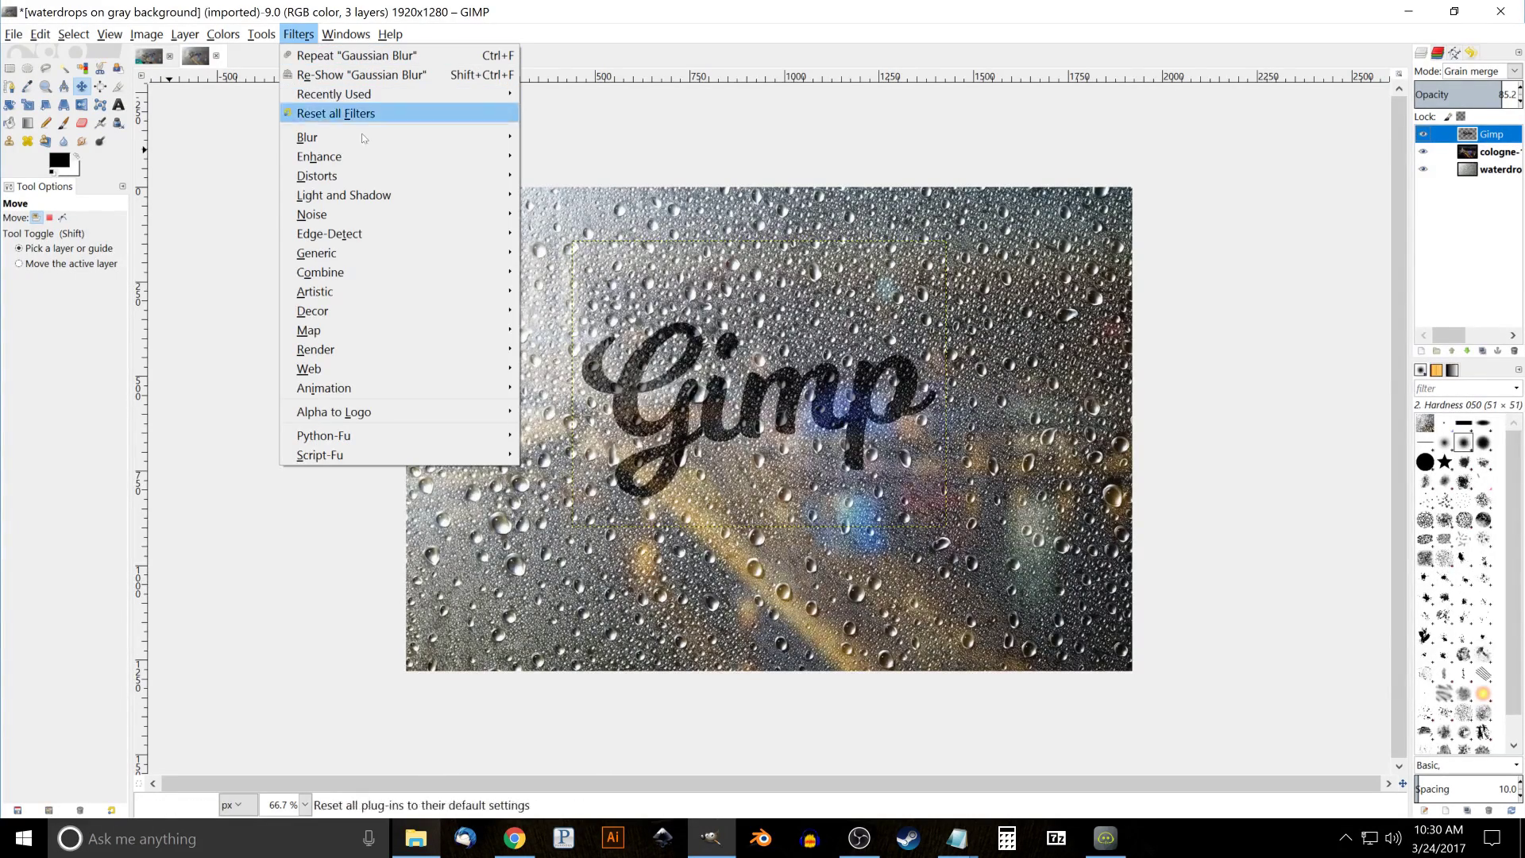
mouse_move(366, 178)
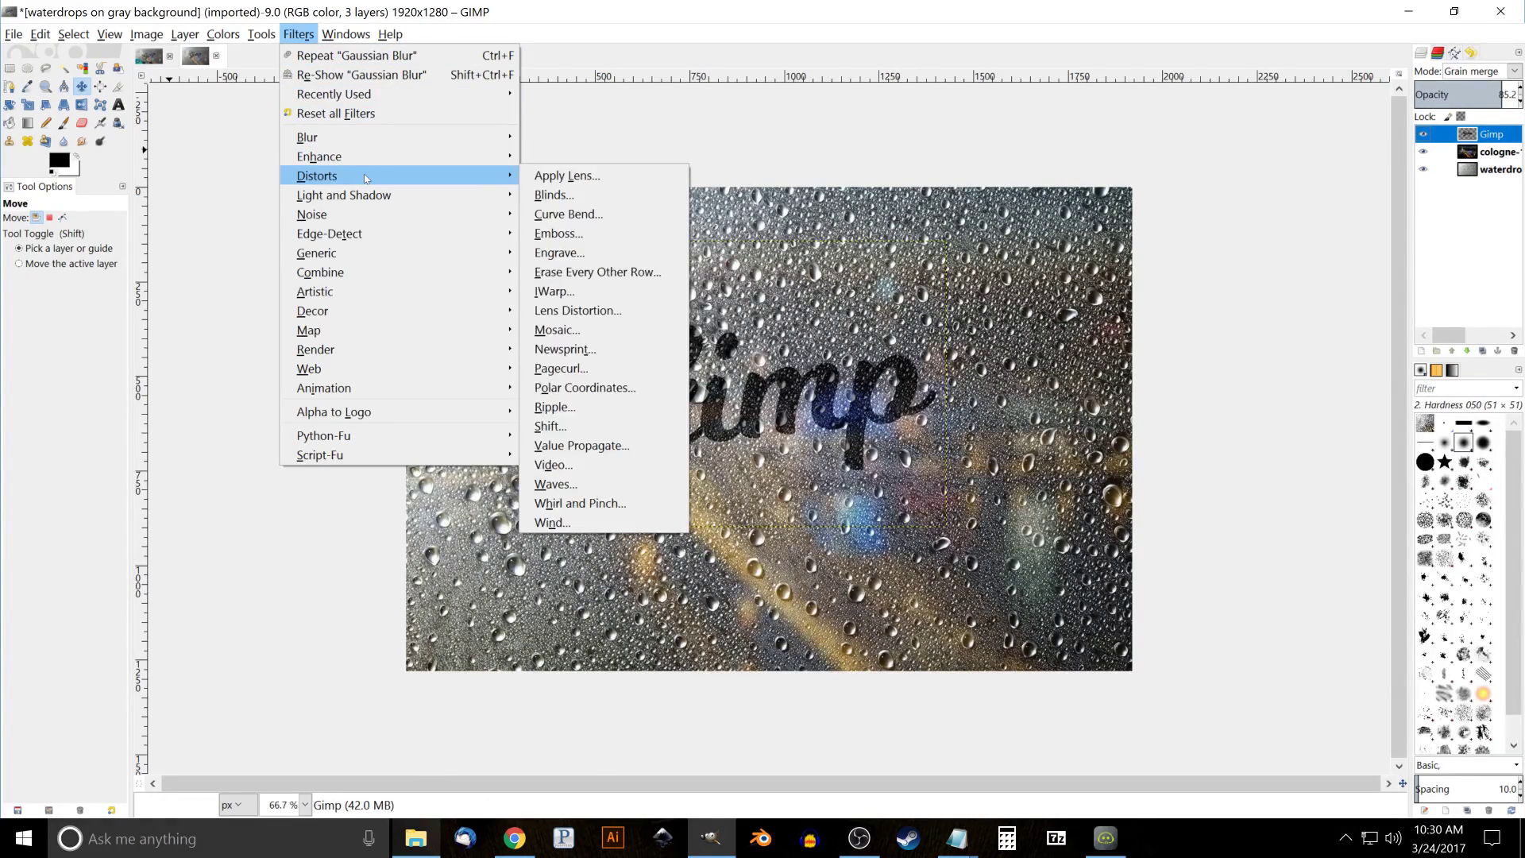
click(554, 290)
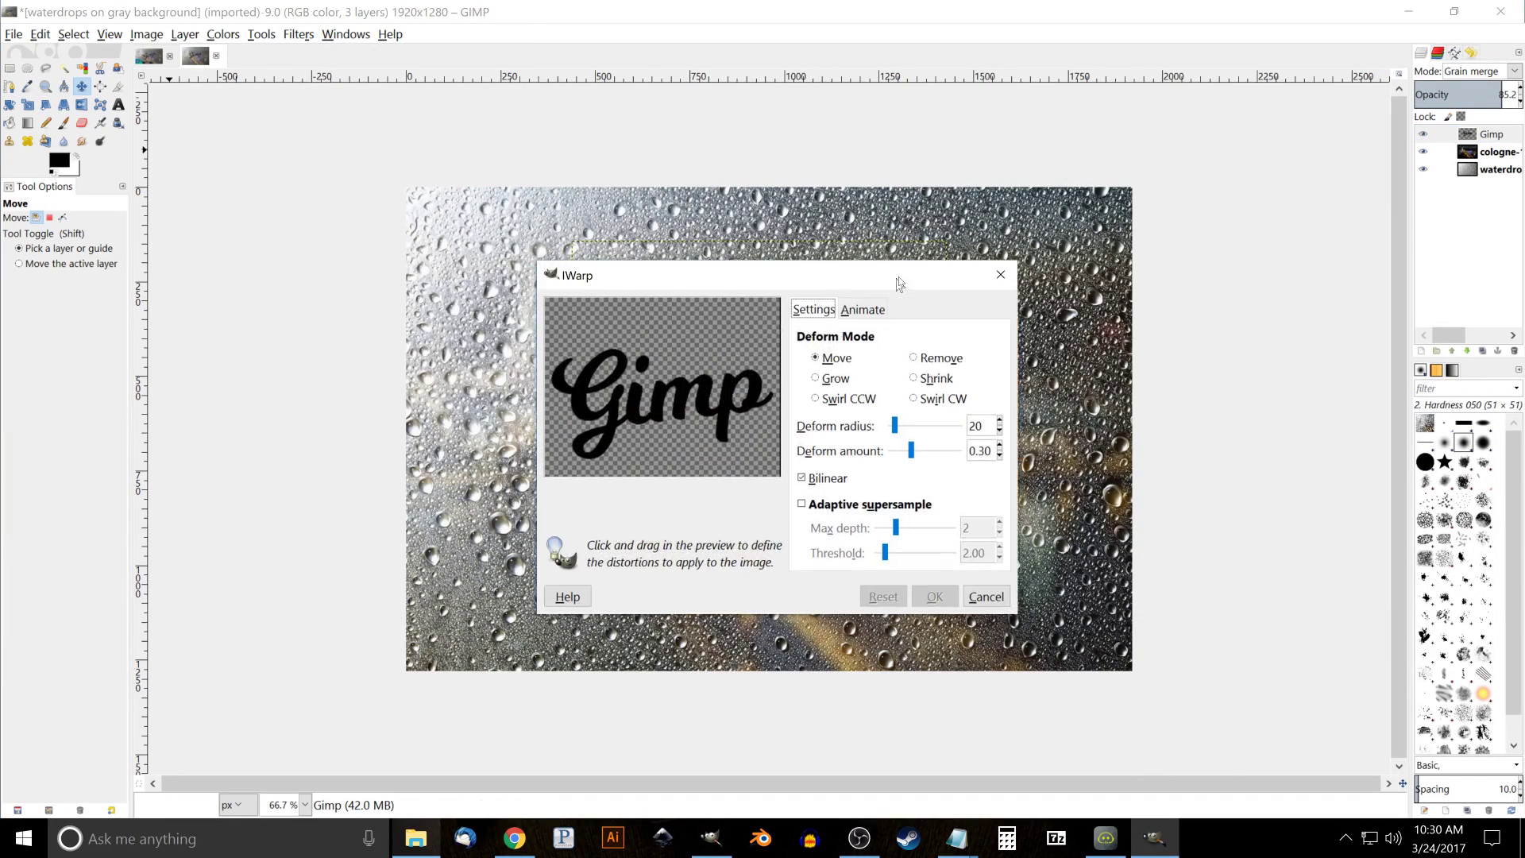
drag(895, 283, 1247, 83)
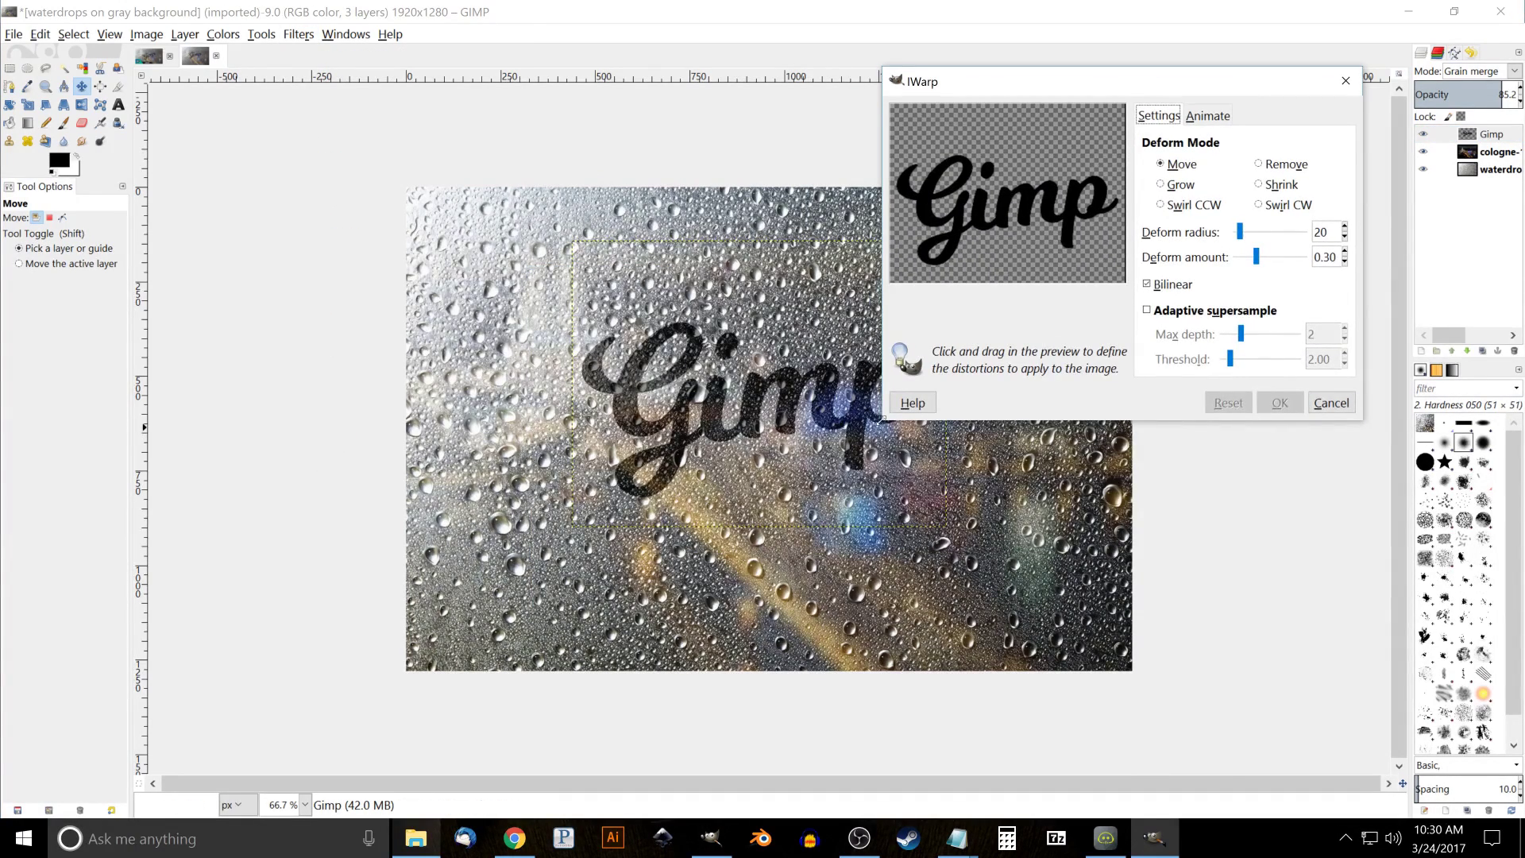
drag(884, 419, 224, 705)
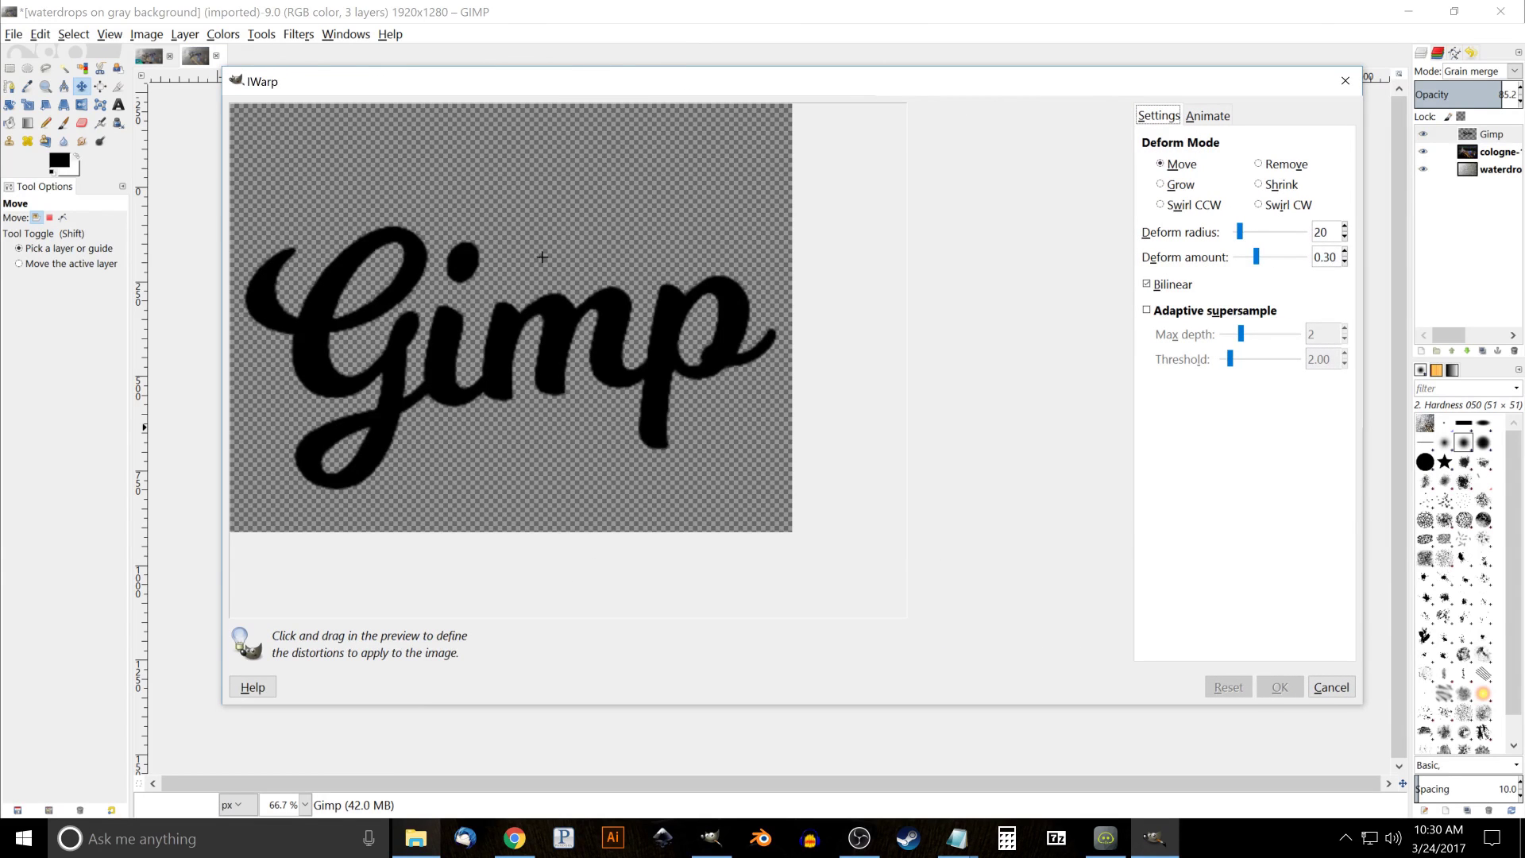
drag(680, 80, 711, 64)
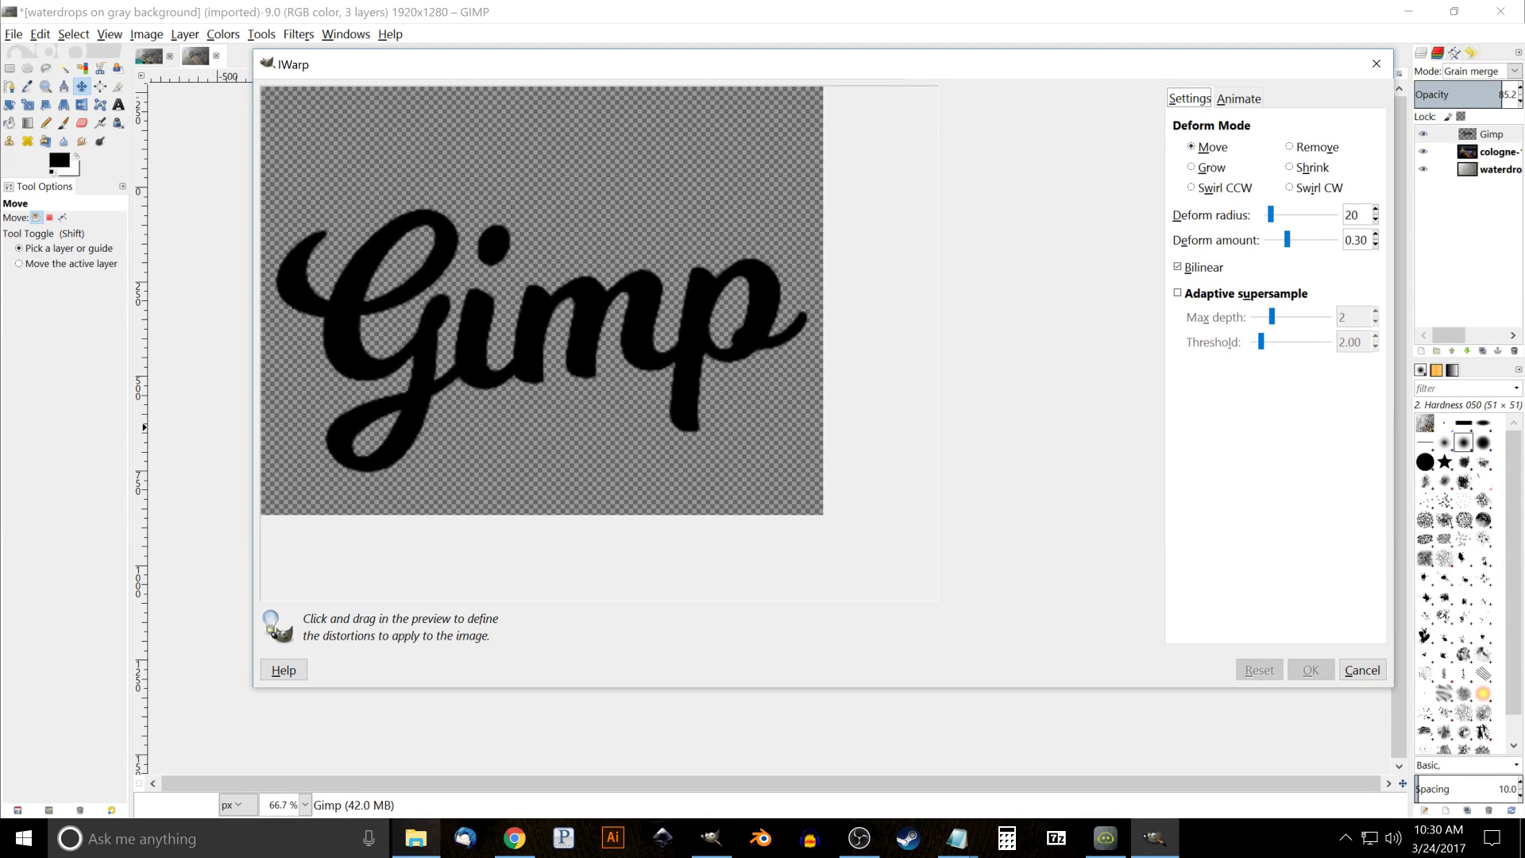
Step: Pull several drips down from the G's stroke and loop
mouse_move(293, 357)
mouse_down()
mouse_move(289, 326)
mouse_move(294, 390)
mouse_move(288, 357)
mouse_move(289, 389)
mouse_move(307, 354)
mouse_up()
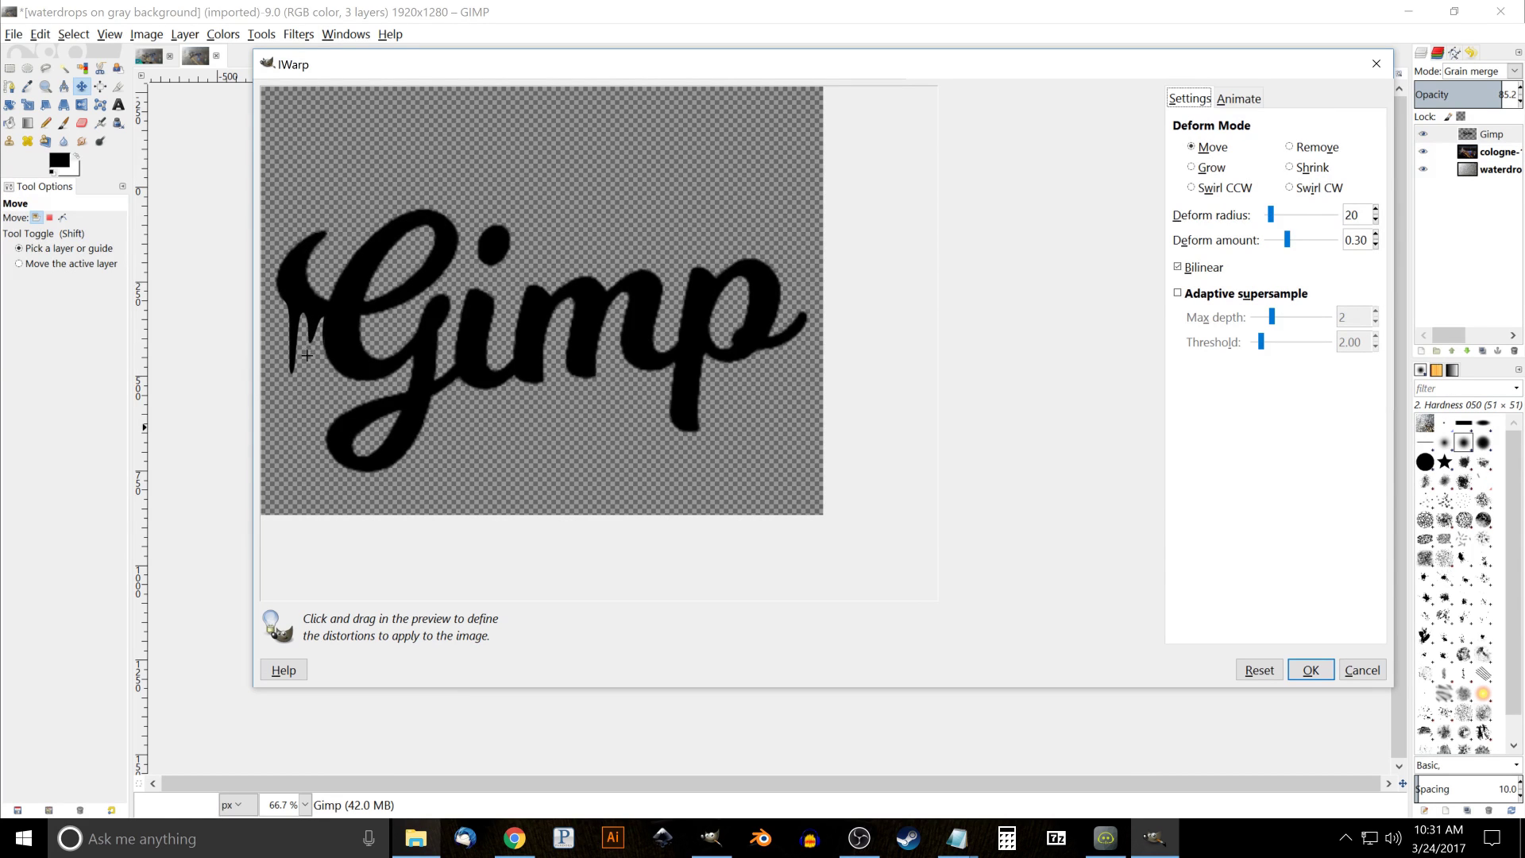
drag(382, 467, 386, 512)
drag(408, 459, 396, 476)
drag(415, 234, 413, 255)
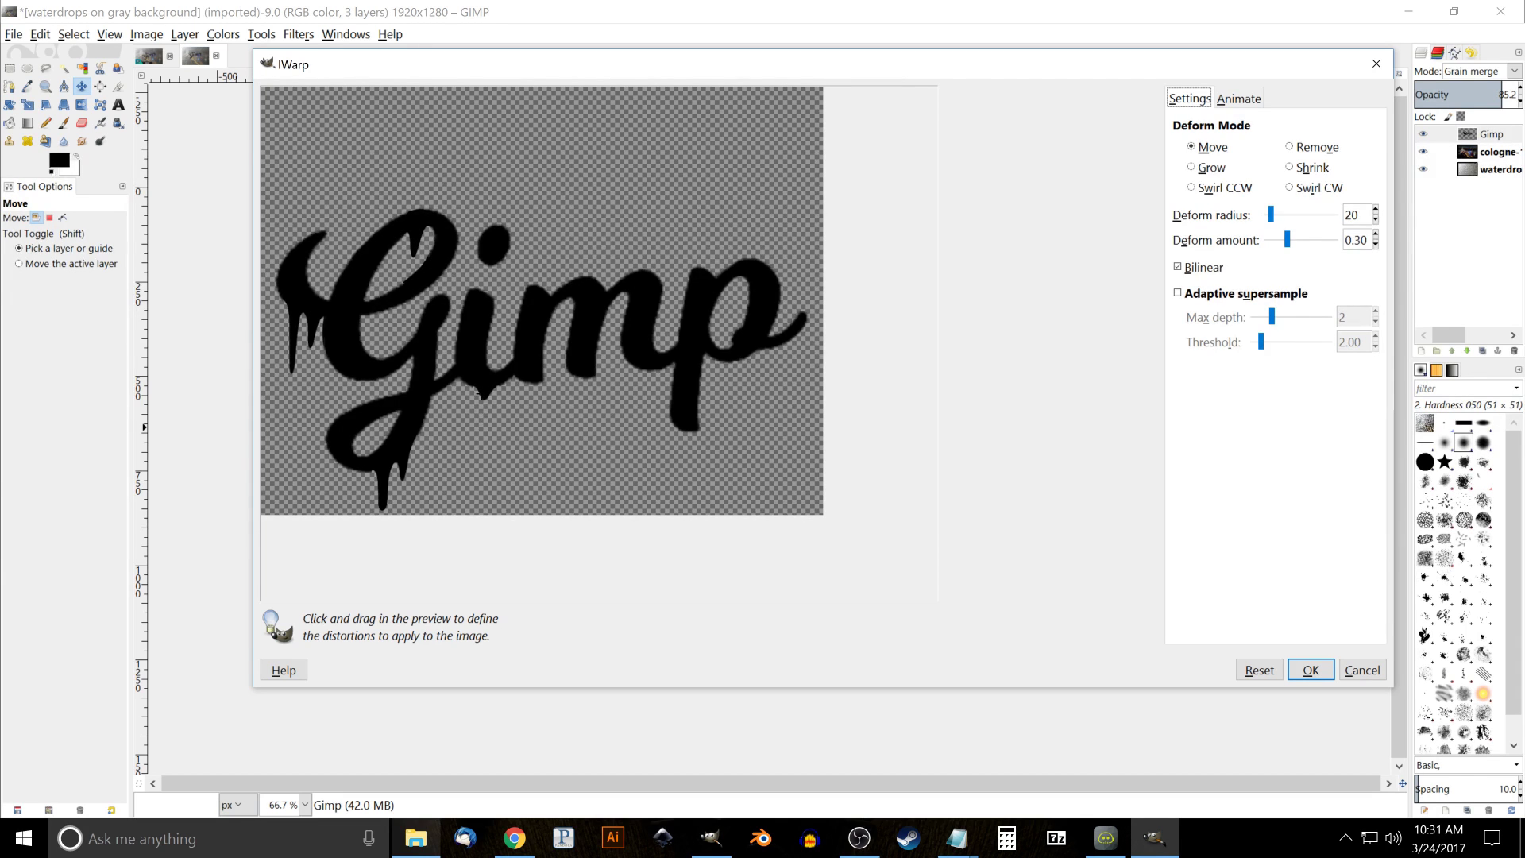
drag(476, 391, 482, 424)
Step: Add drips below the m–p join, p's tail, i's dot and m, then apply
drag(640, 382, 641, 393)
mouse_move(784, 354)
mouse_down()
mouse_move(782, 391)
mouse_move(781, 359)
mouse_move(777, 414)
mouse_move(775, 357)
mouse_move(771, 414)
mouse_move(777, 371)
mouse_move(786, 430)
mouse_move(788, 406)
mouse_move(775, 438)
mouse_up()
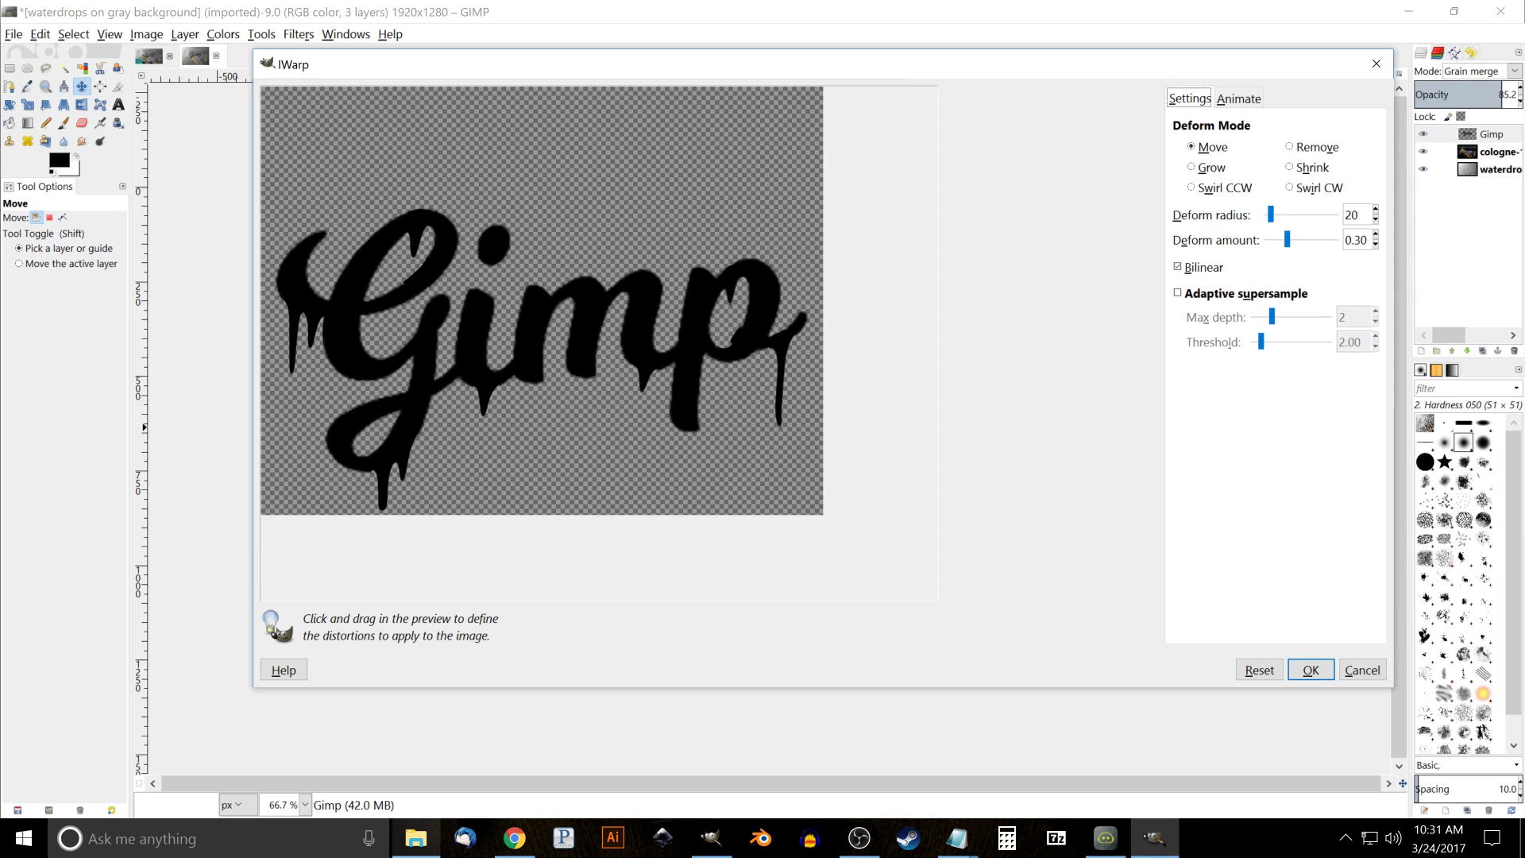
drag(493, 260, 495, 275)
drag(565, 375, 576, 381)
click(1311, 670)
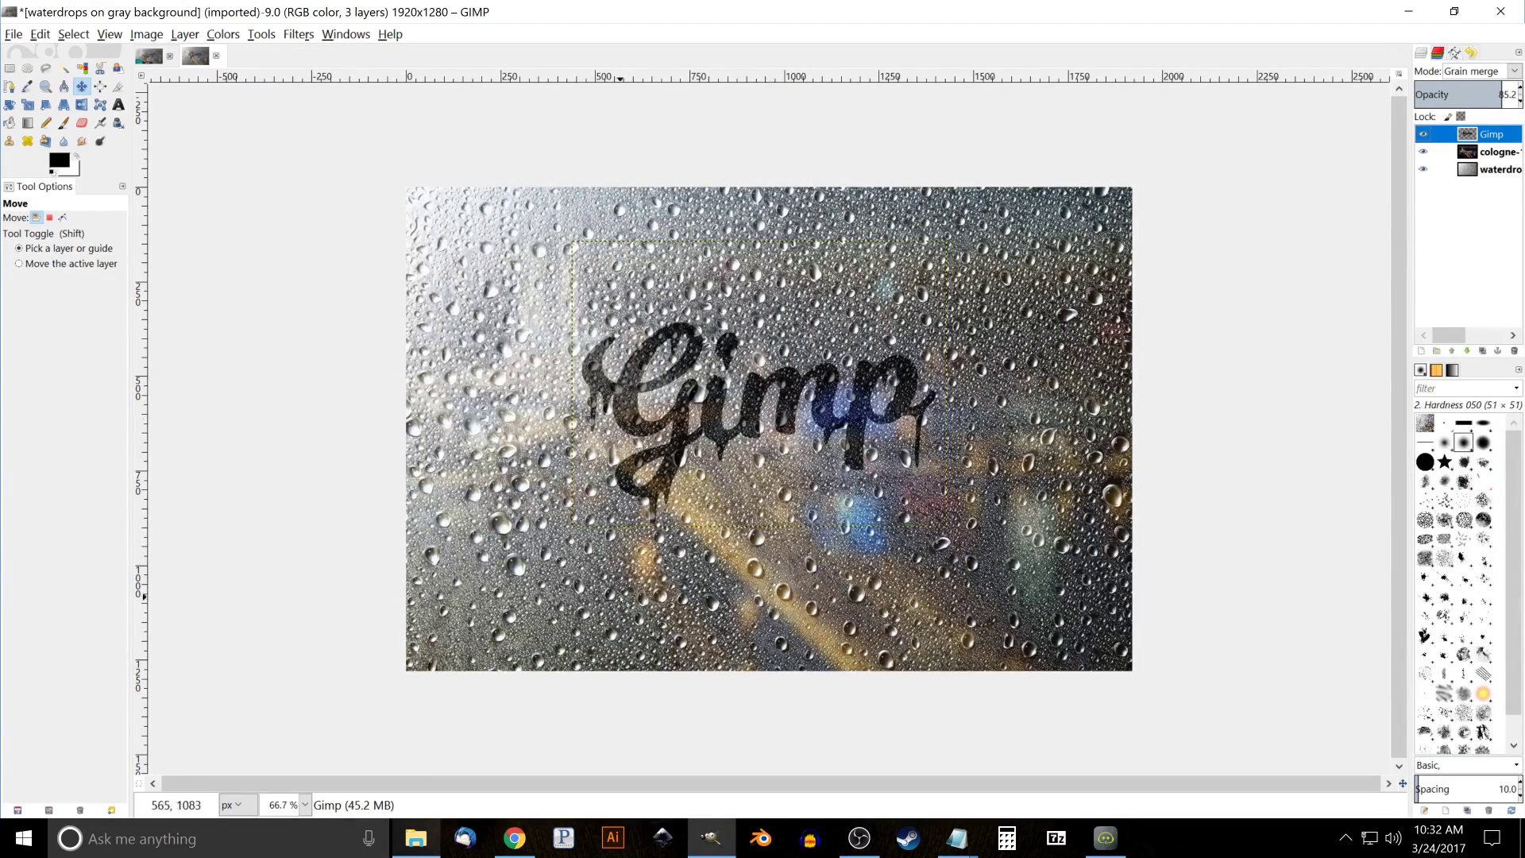
Step: After checking the thumbnail image, raise the Gimp text layer's opacity to about 89
click(196, 56)
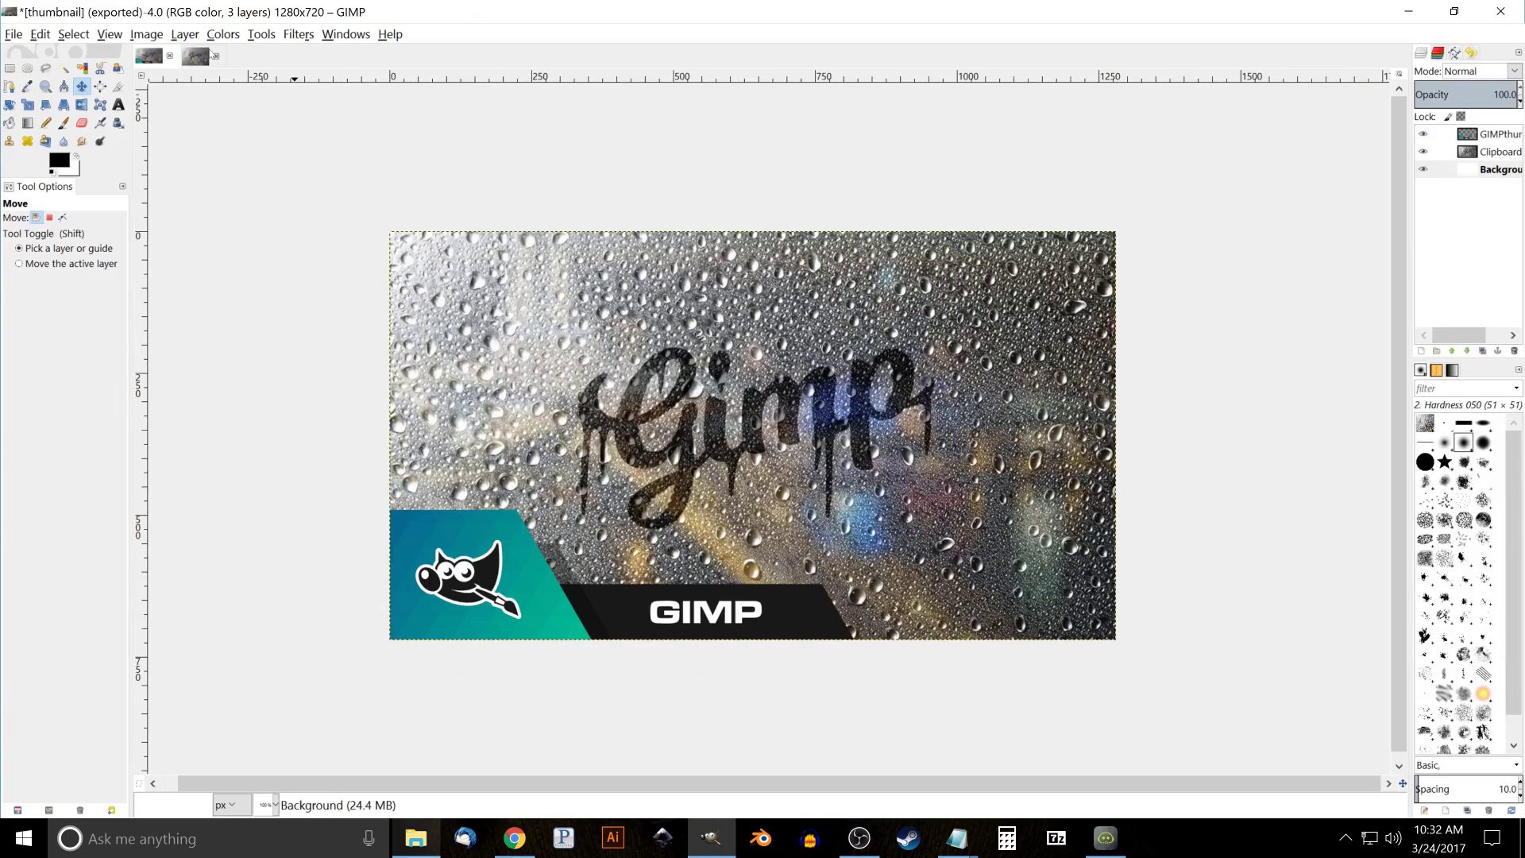
click(149, 56)
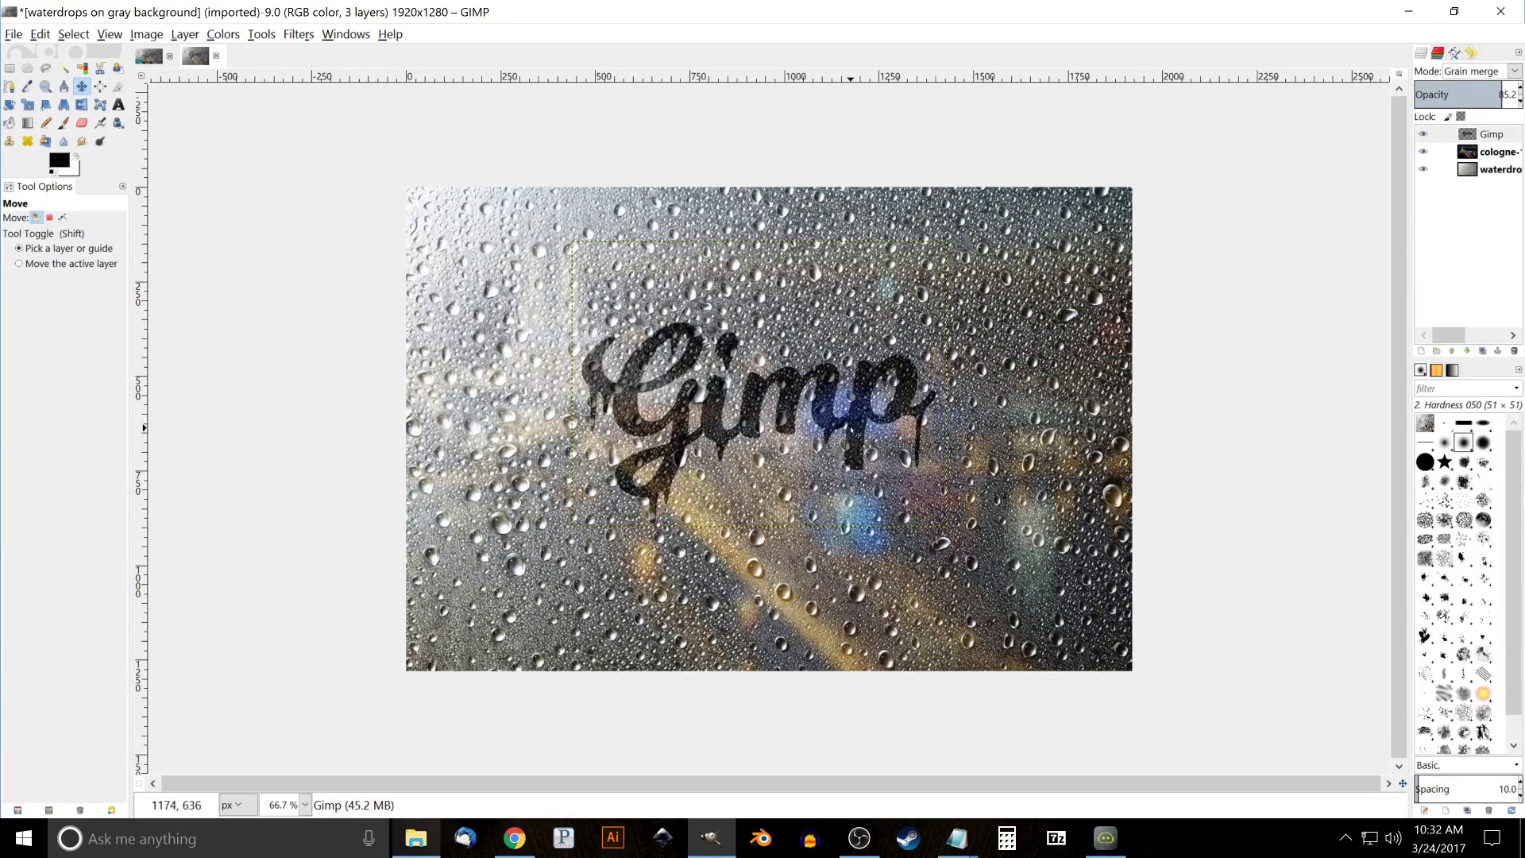
drag(1502, 93, 1505, 94)
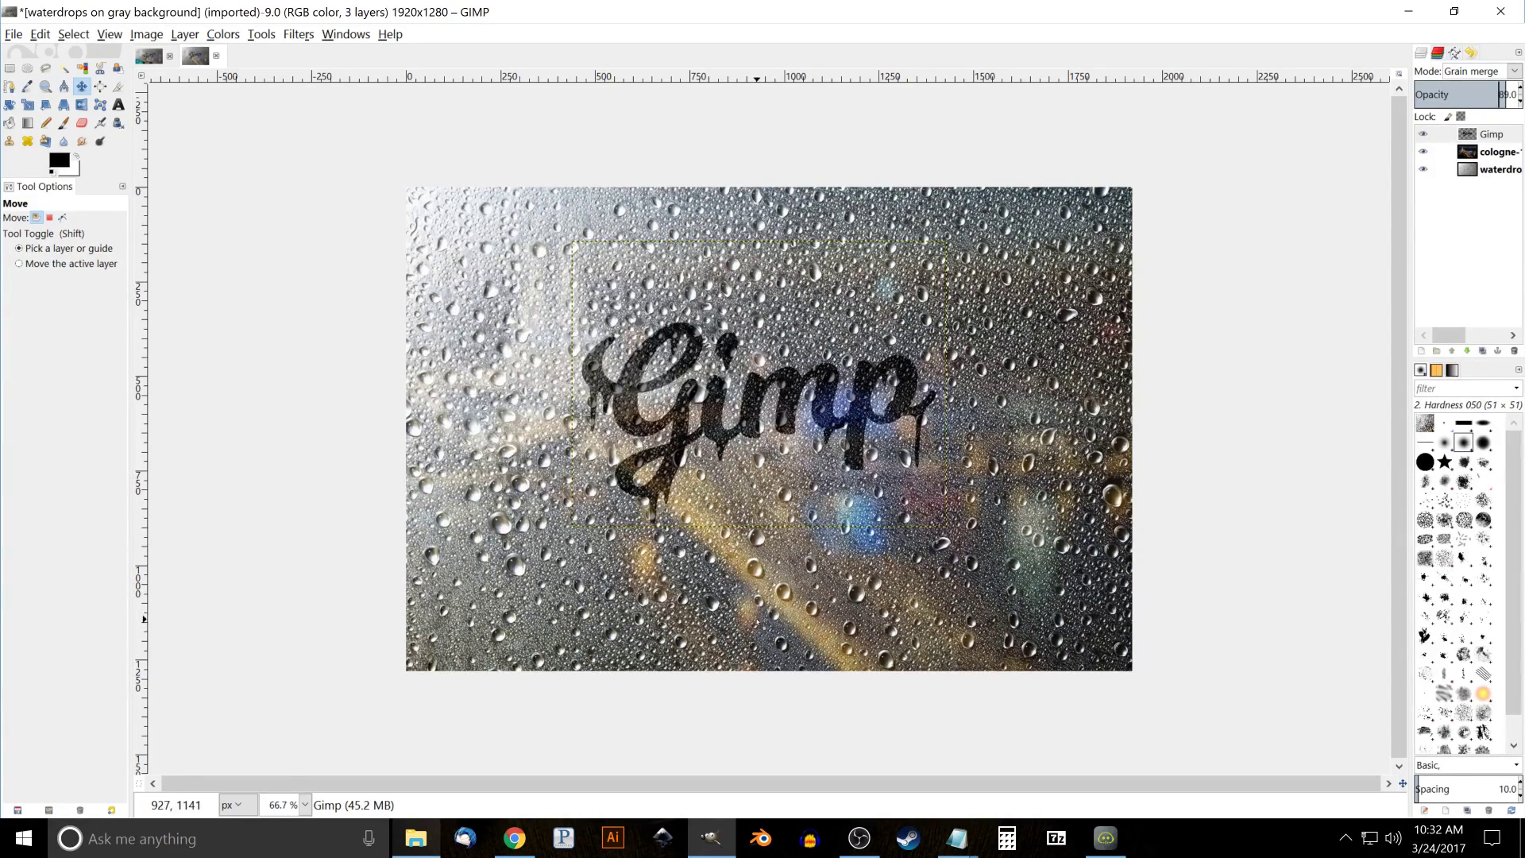